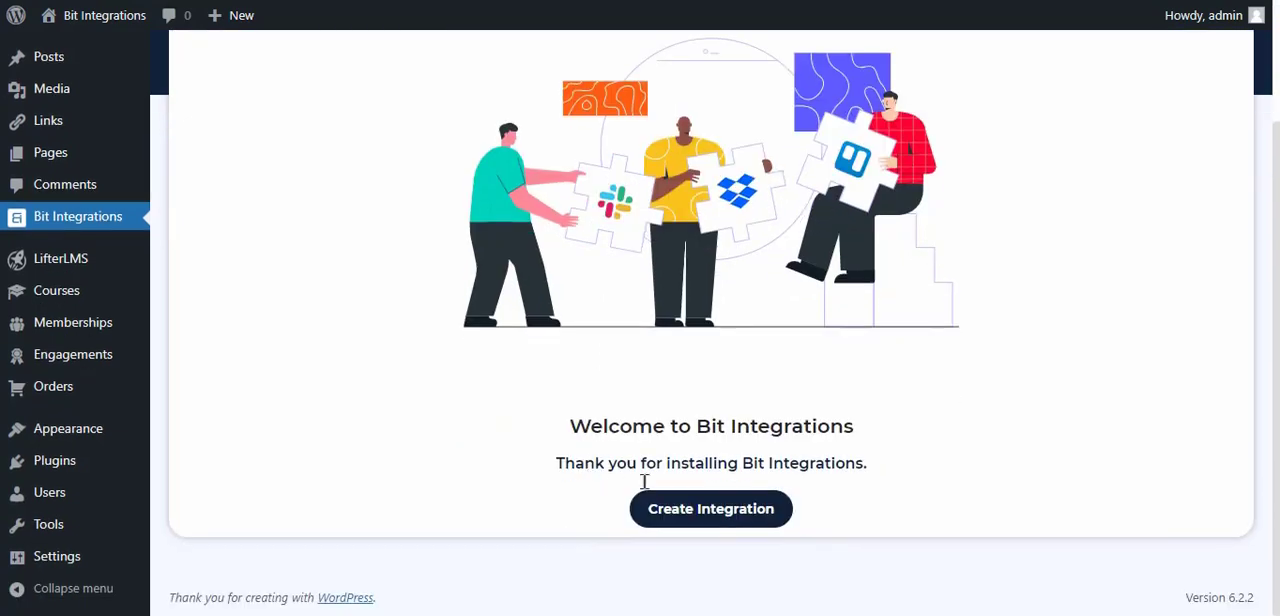
Create a new integration and choose LifterLMS as its trigger
click(680, 508)
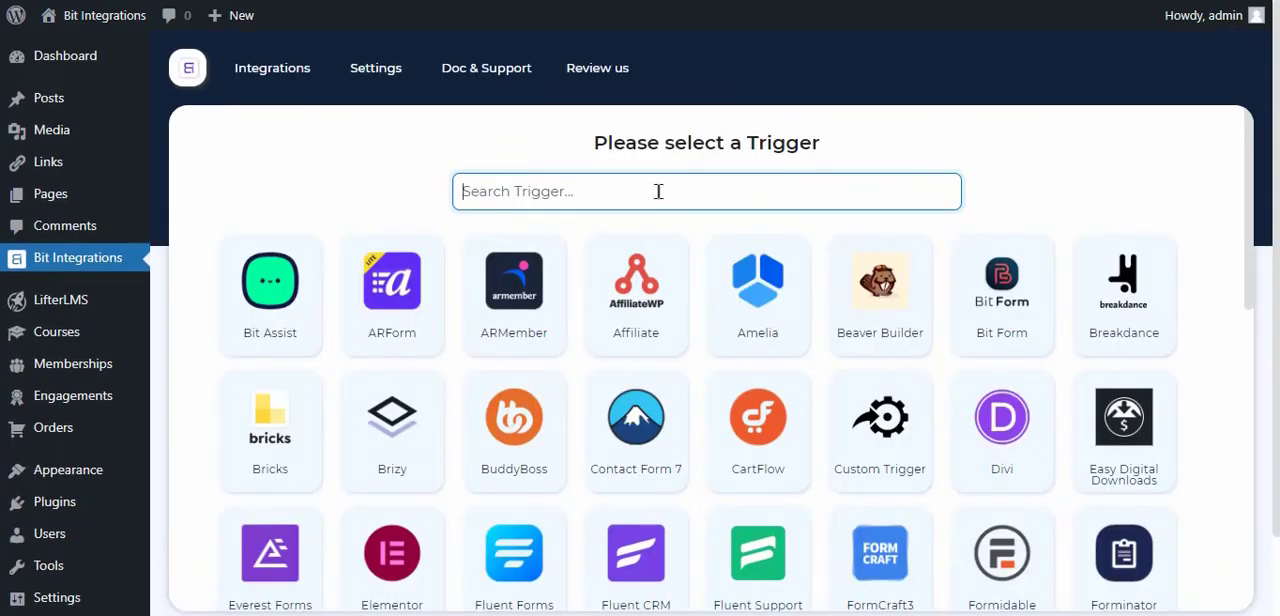
text(lifter)
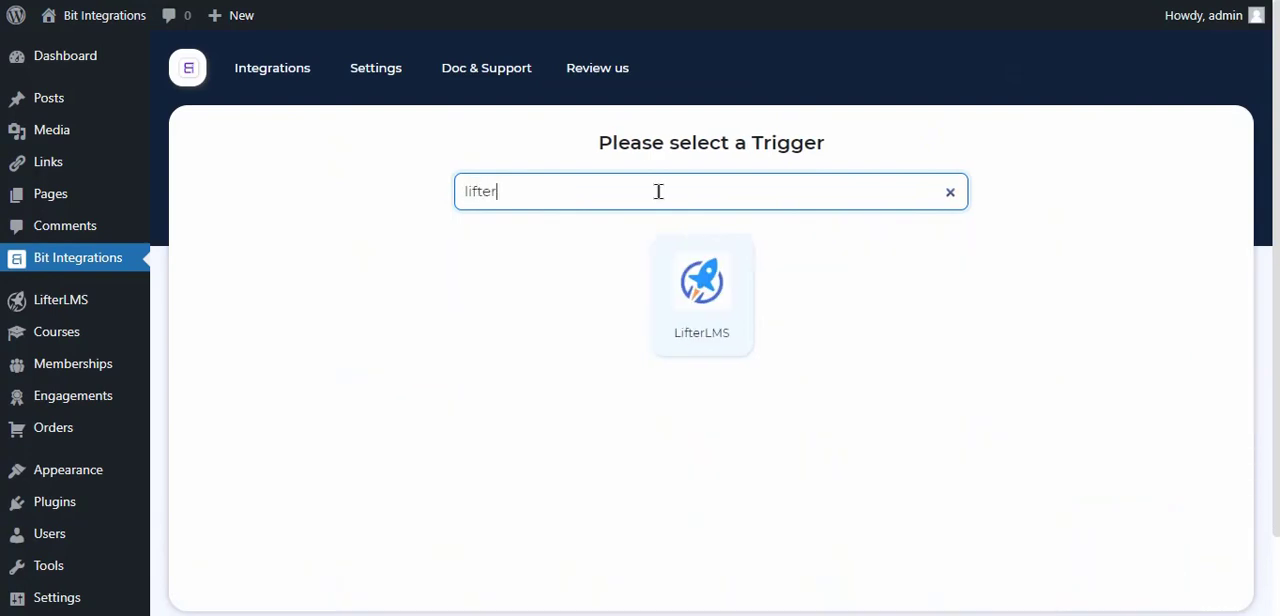
click(709, 309)
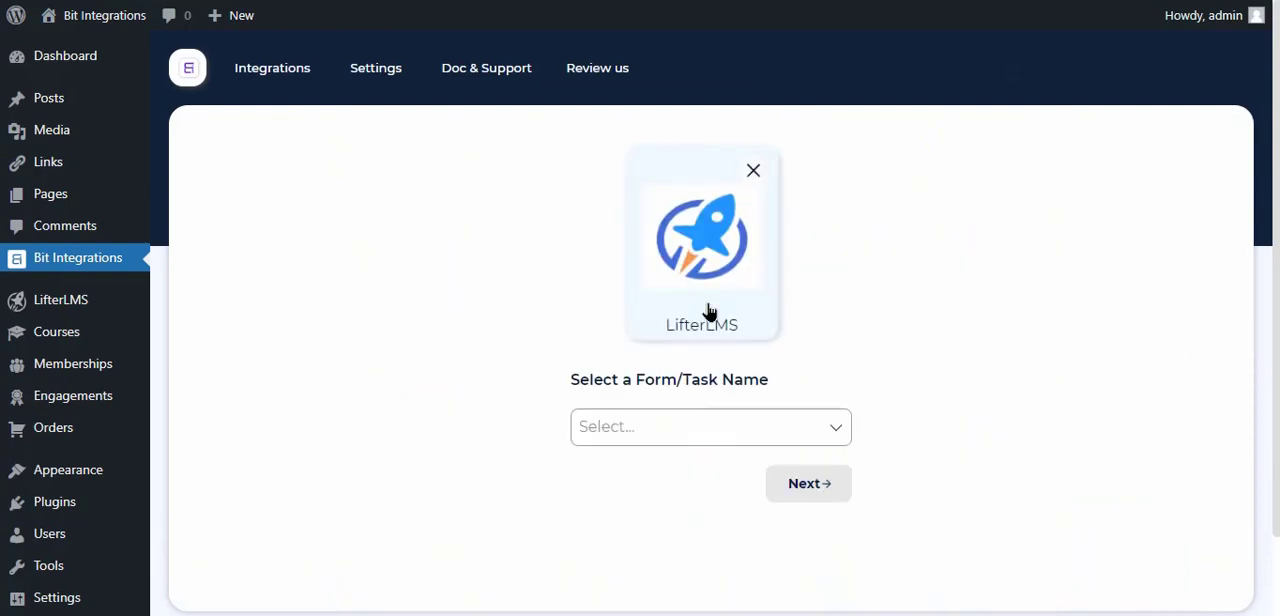
Set the trigger task to "A user enroll in a course" for Any Course and continue to the action selection
click(683, 421)
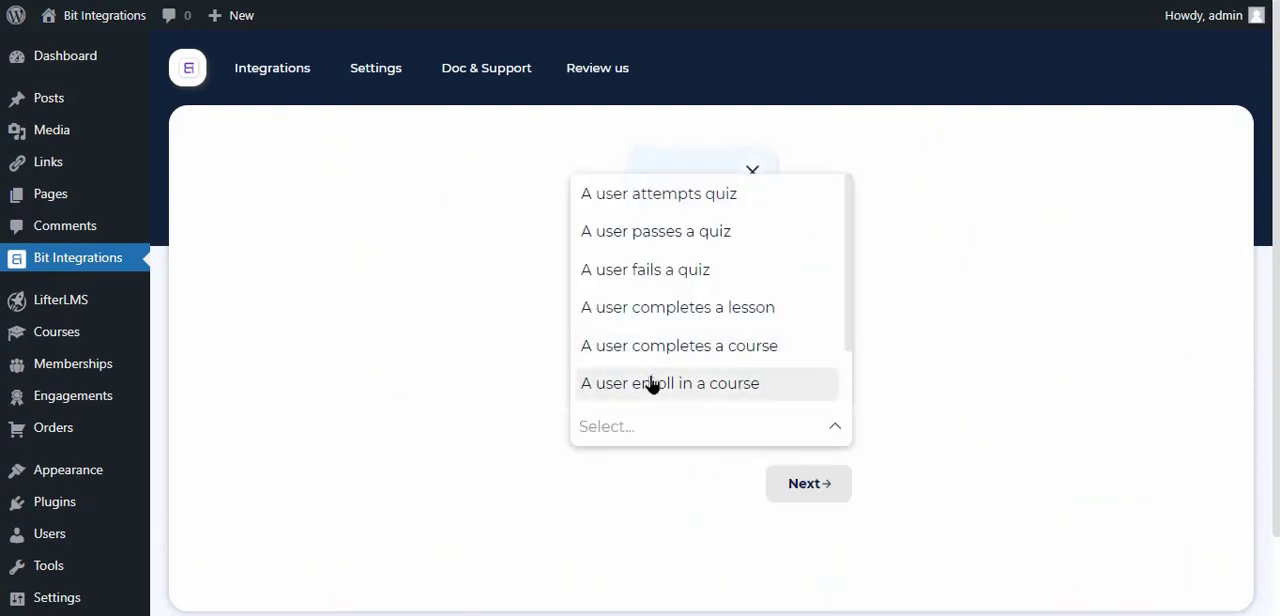
click(739, 383)
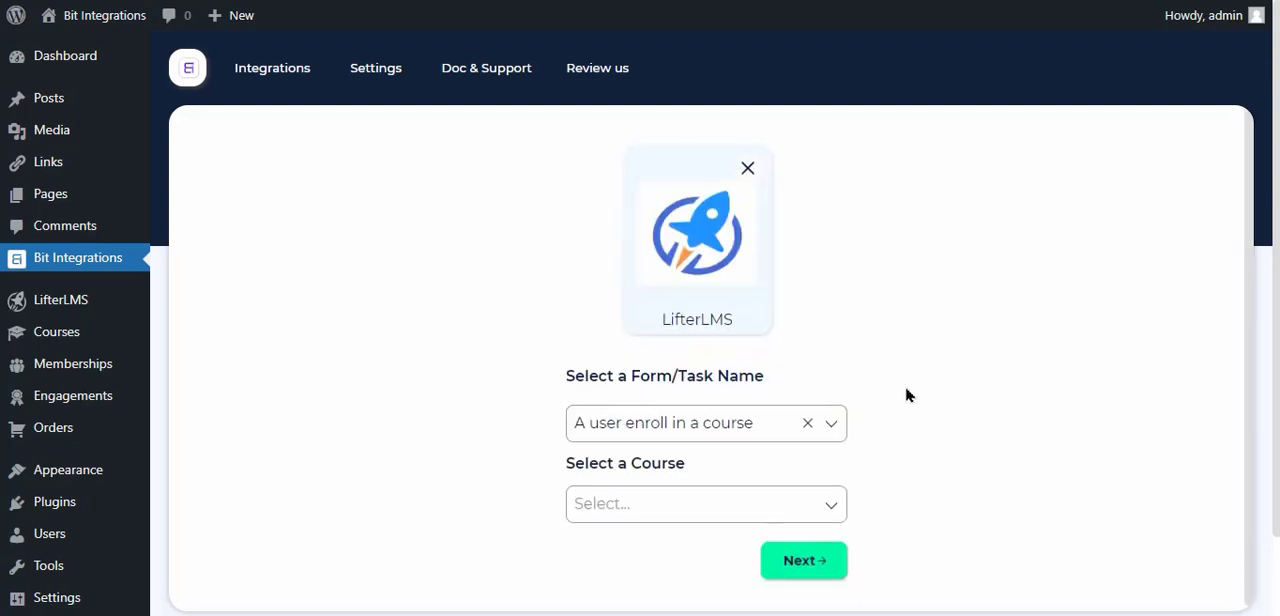
click(643, 508)
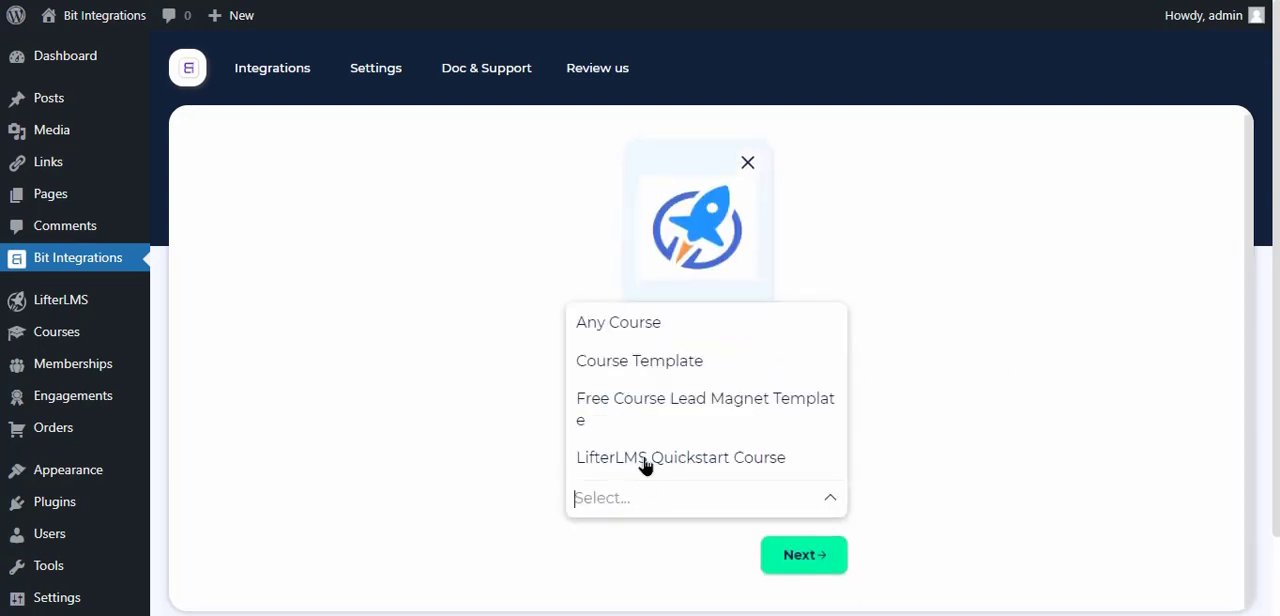
click(651, 328)
click(826, 556)
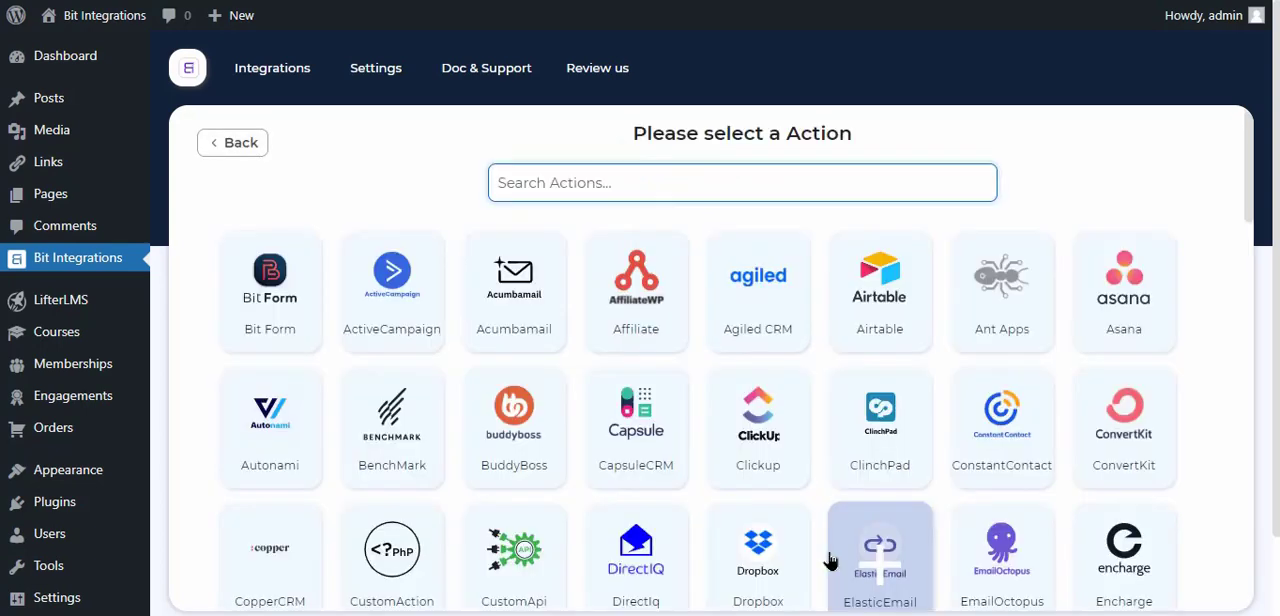
Search the available actions for MailRelay and select it as the integration's action
click(864, 568)
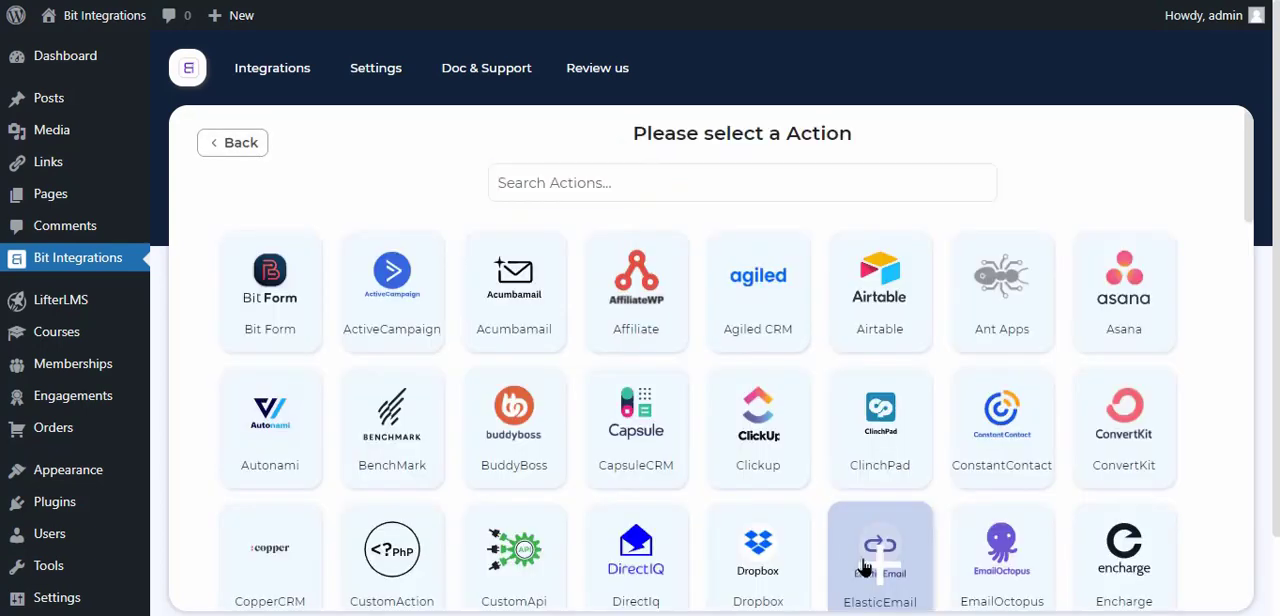
click(654, 183)
text(m)
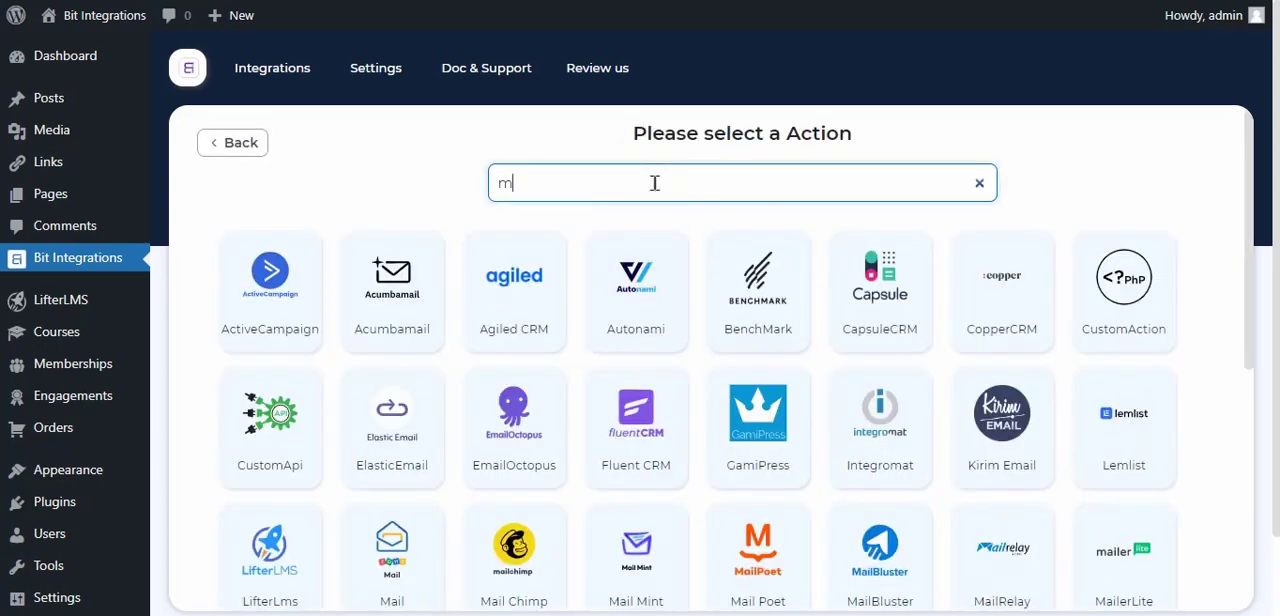
text(ailre)
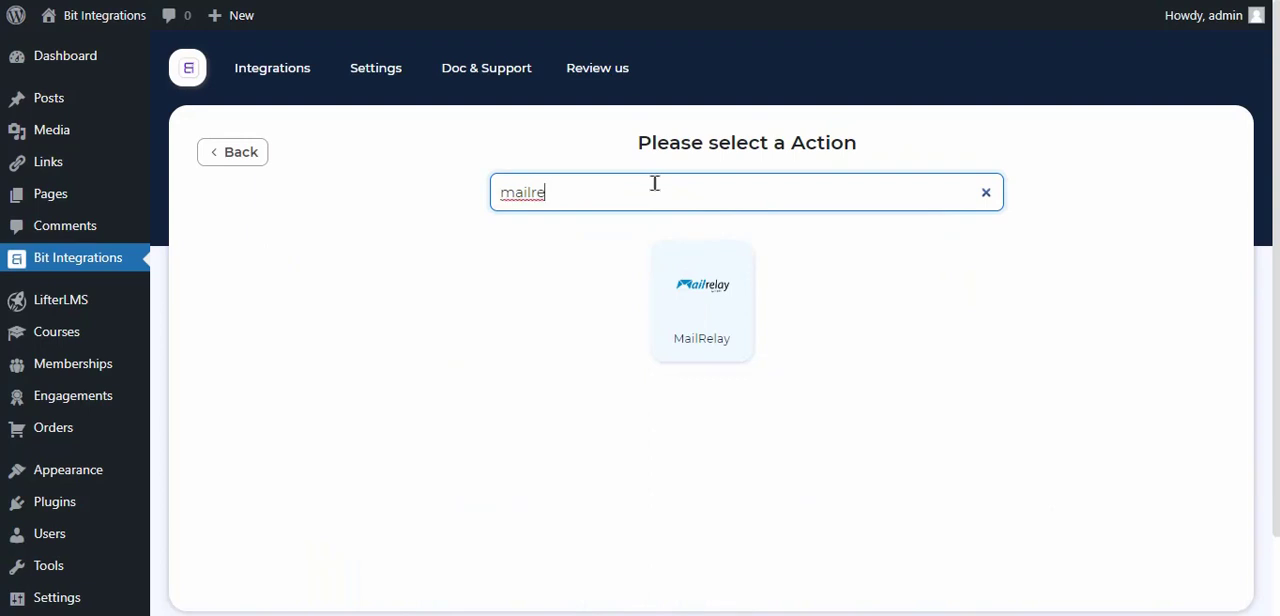
click(676, 272)
Fill in the account's domain name in the MailRelay settings, keeping MailRelay as the integration name
click(224, 278)
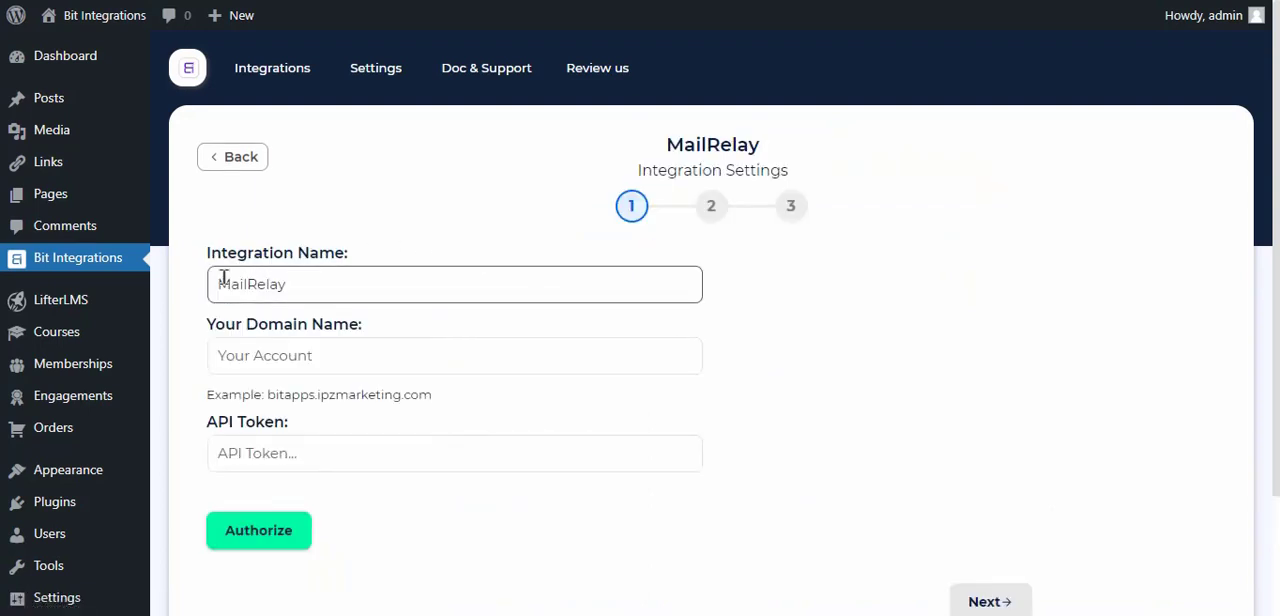
drag(303, 274, 214, 286)
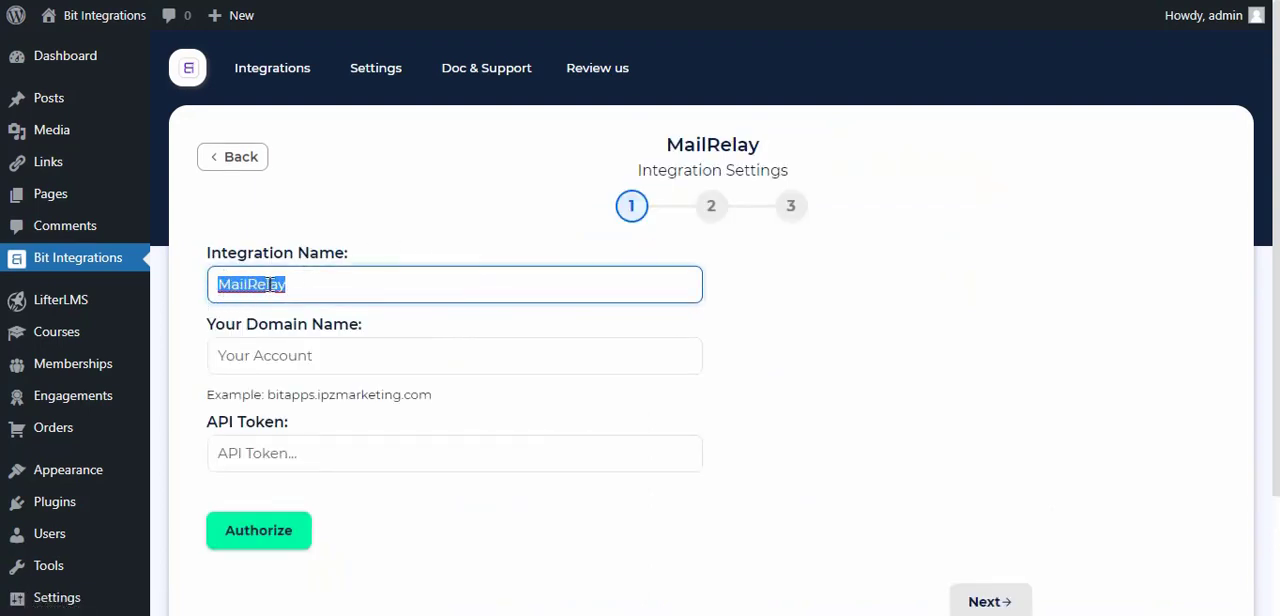
click(270, 285)
click(255, 353)
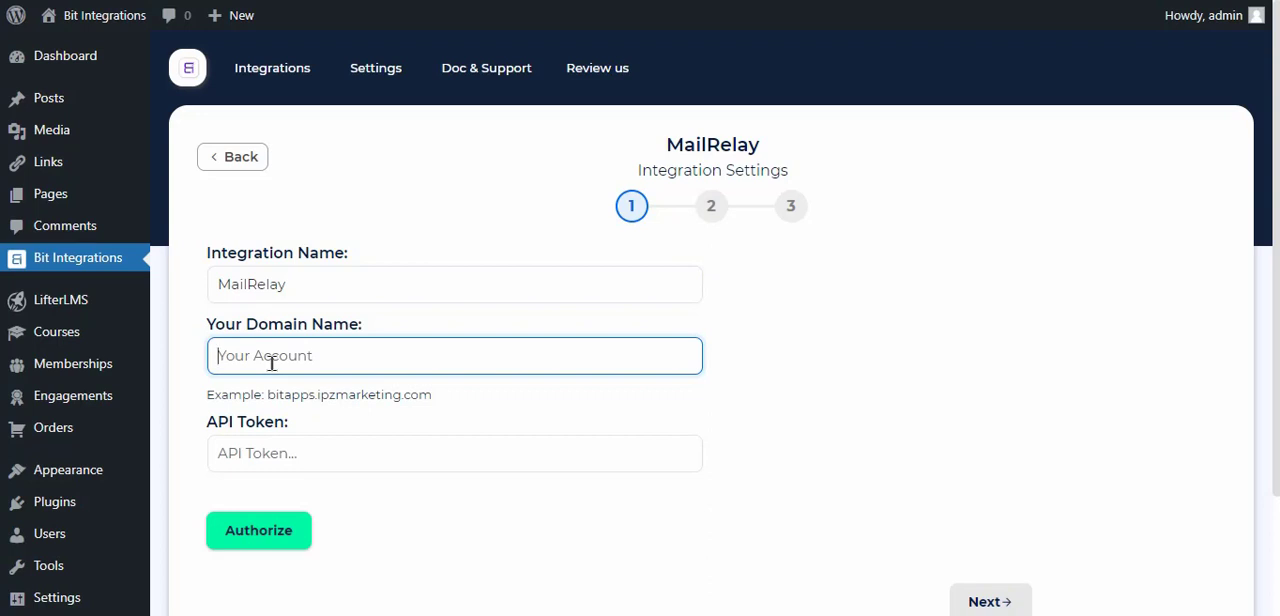
text(almizan1)
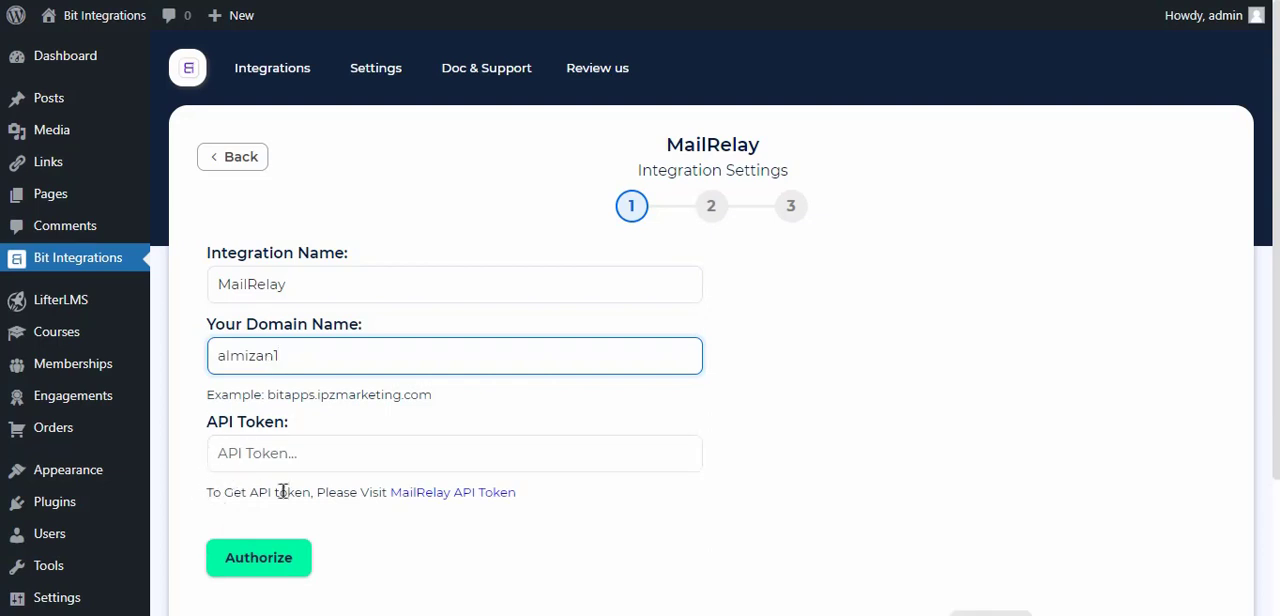
Go to the Mailrelay API keys page and create a new API key for the preselected user
click(468, 494)
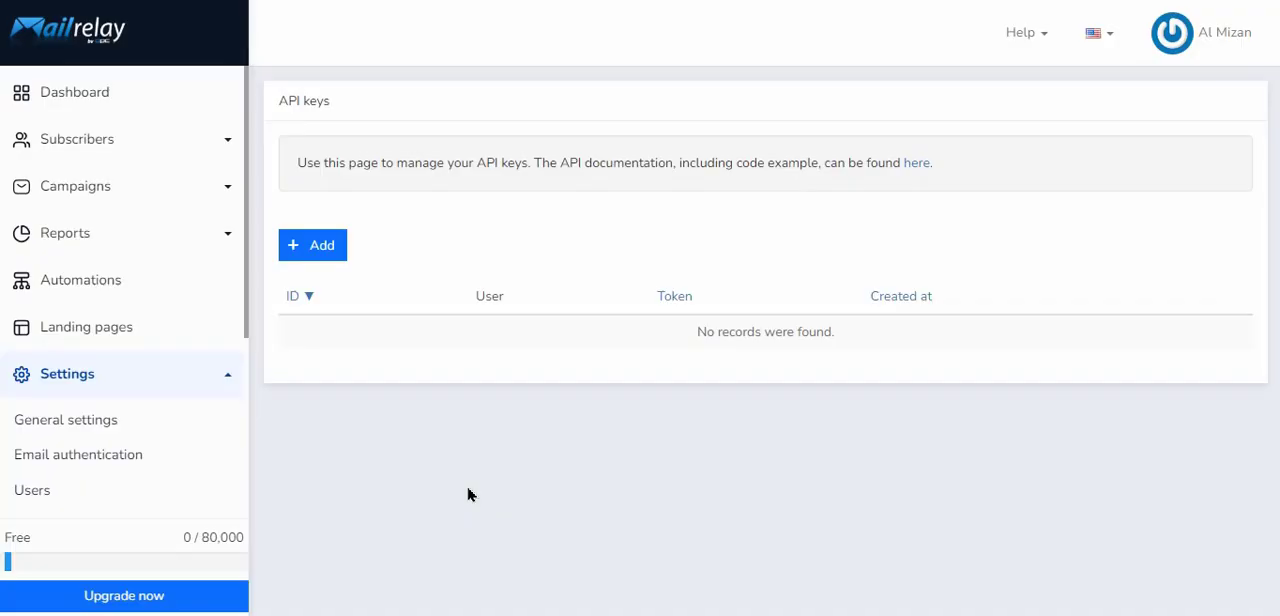
click(320, 250)
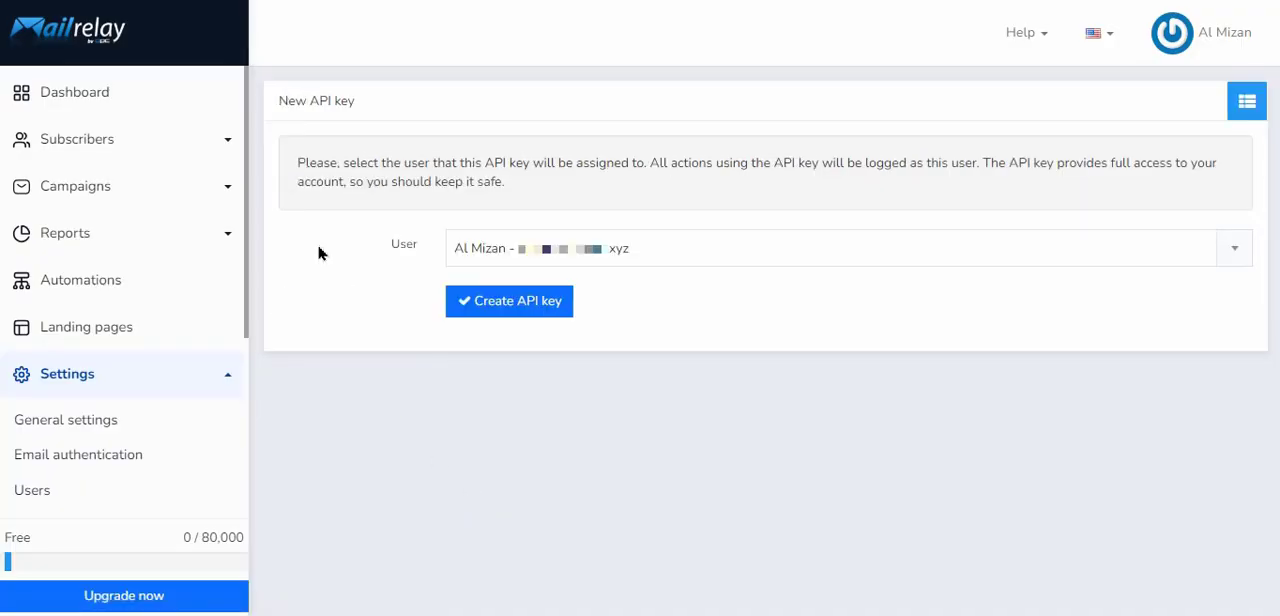
click(518, 304)
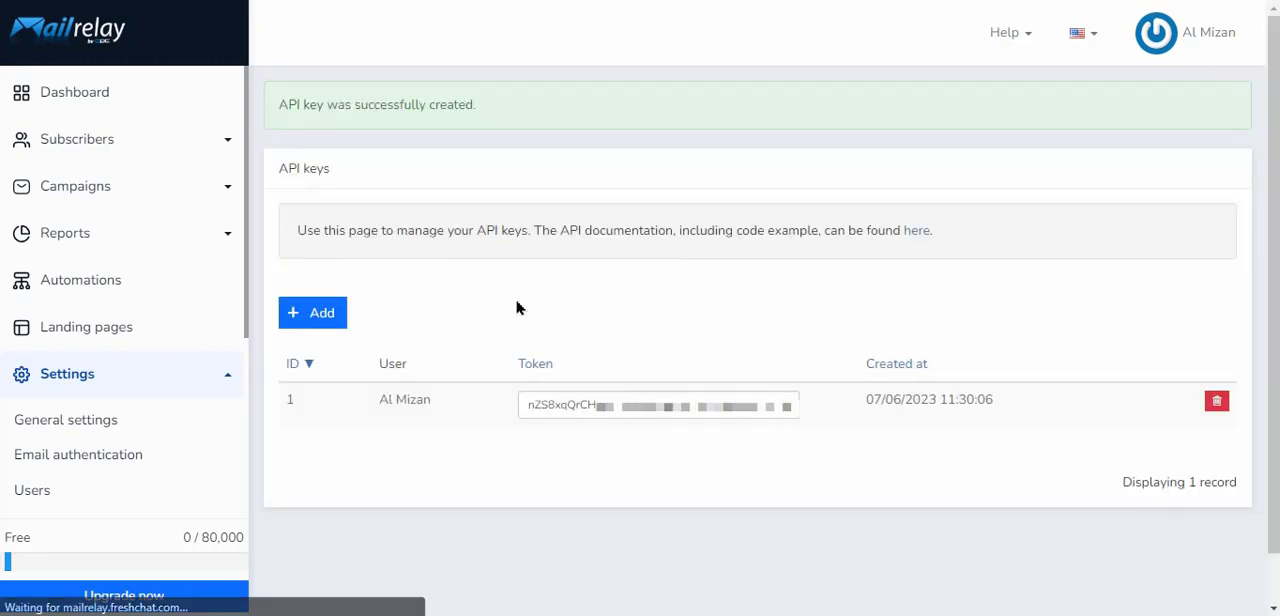
Copy the new API key from Mailrelay and paste it into the API Token field of the integration settings
double_click(660, 400)
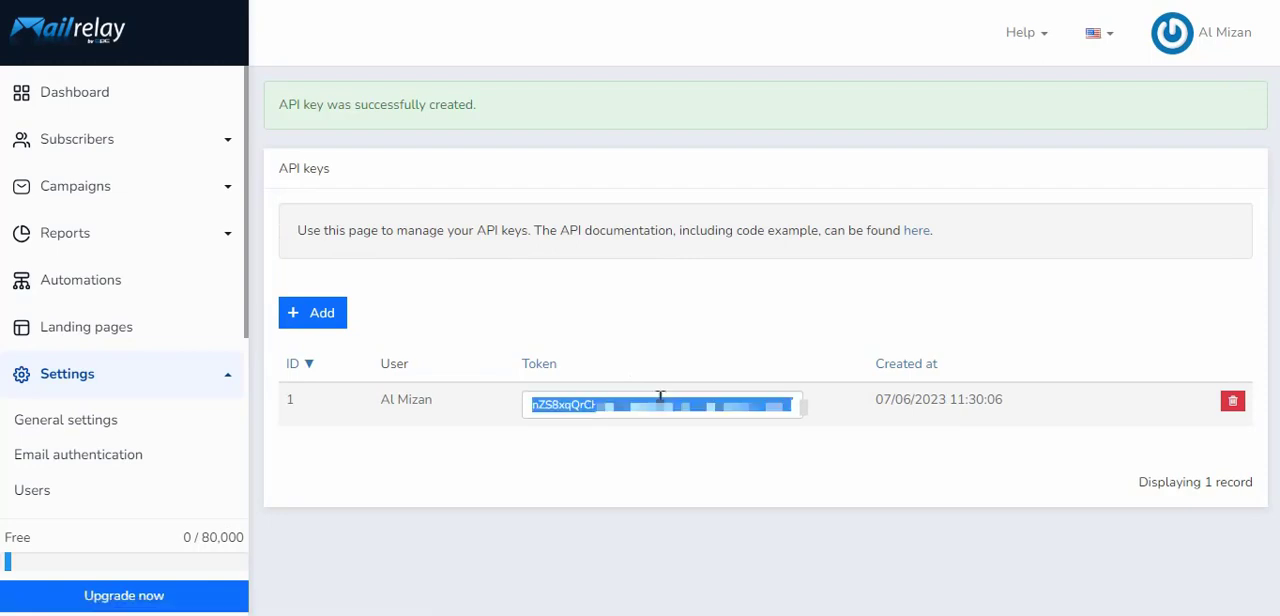
right_click(660, 398)
click(715, 157)
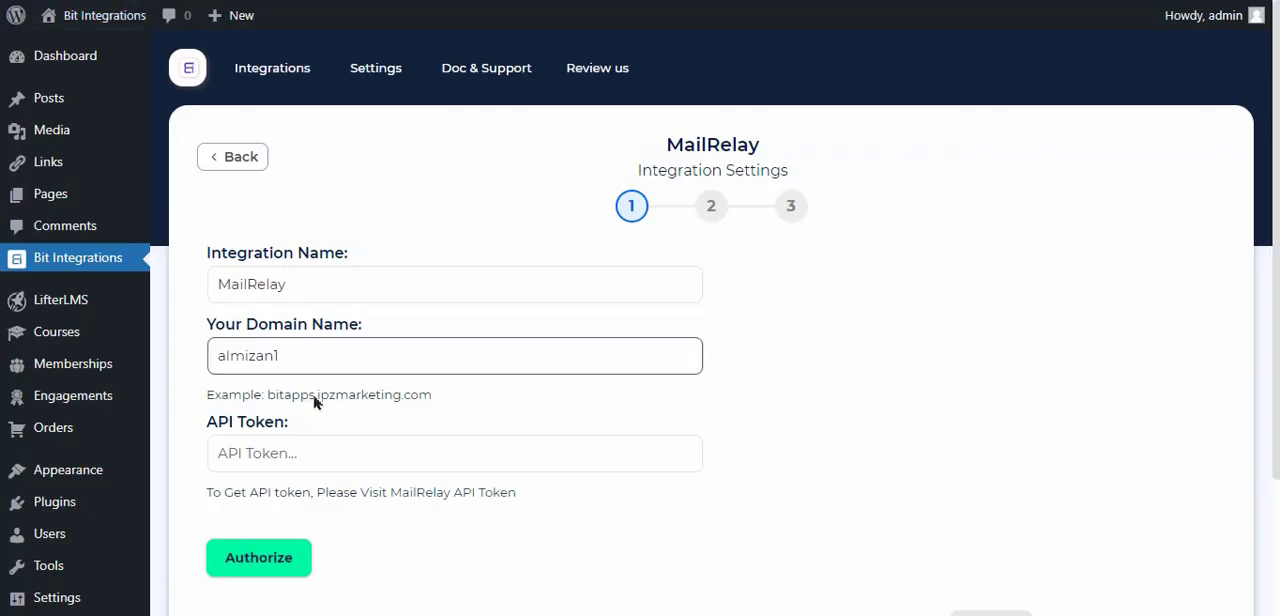
click(305, 455)
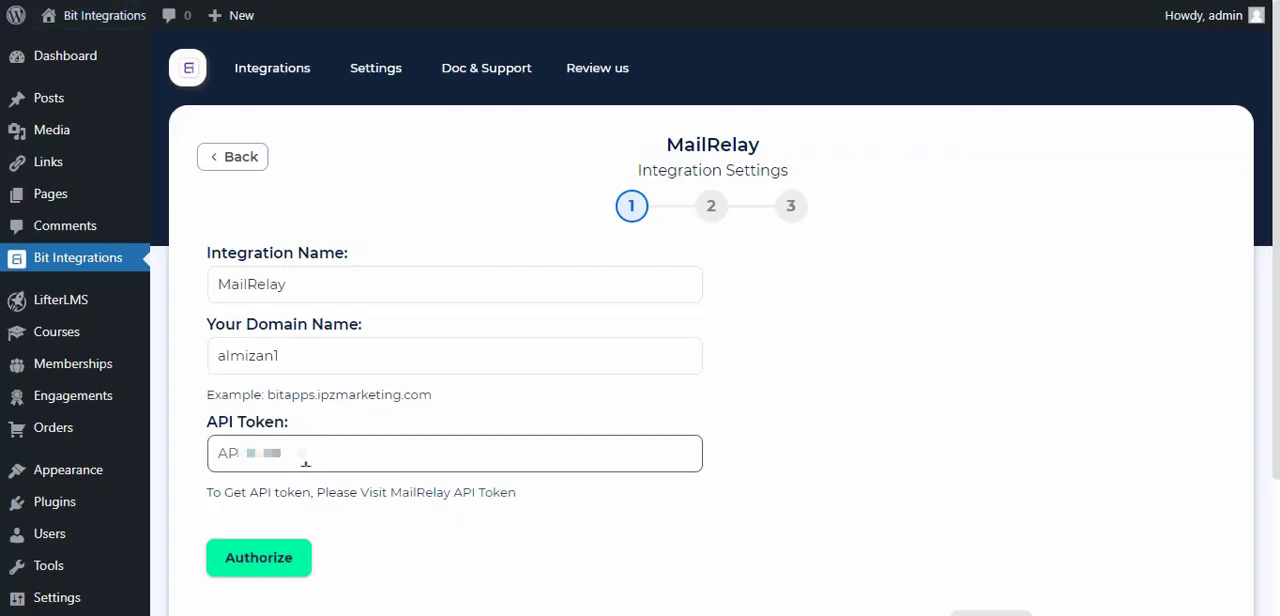
right_click(306, 447)
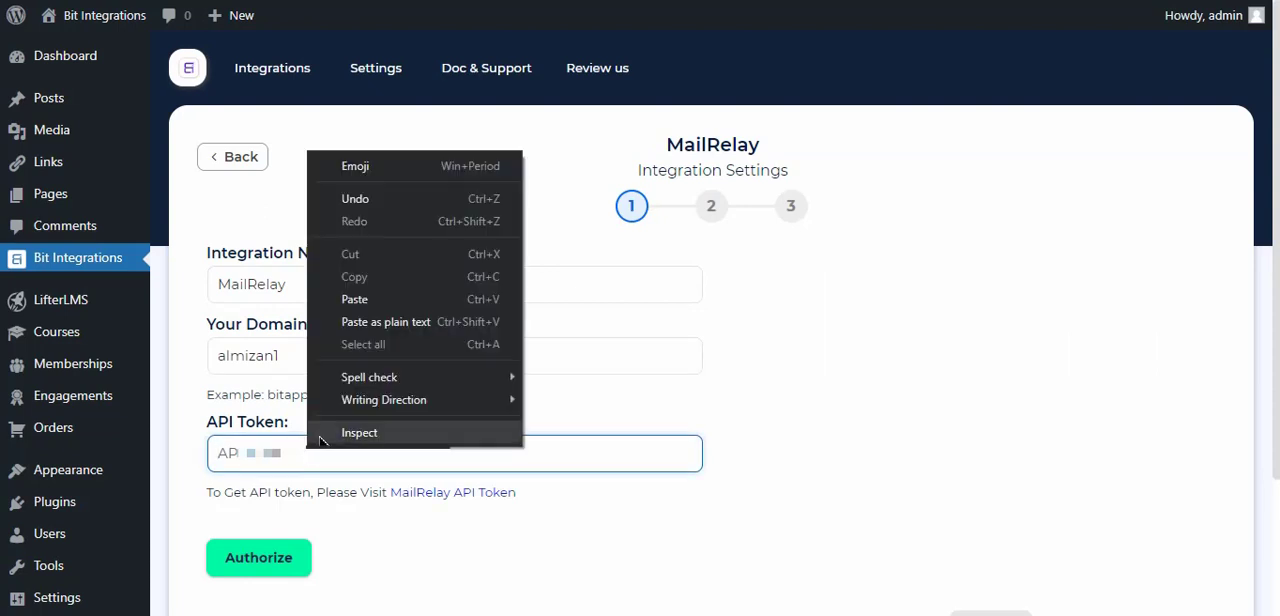
click(355, 299)
click(590, 507)
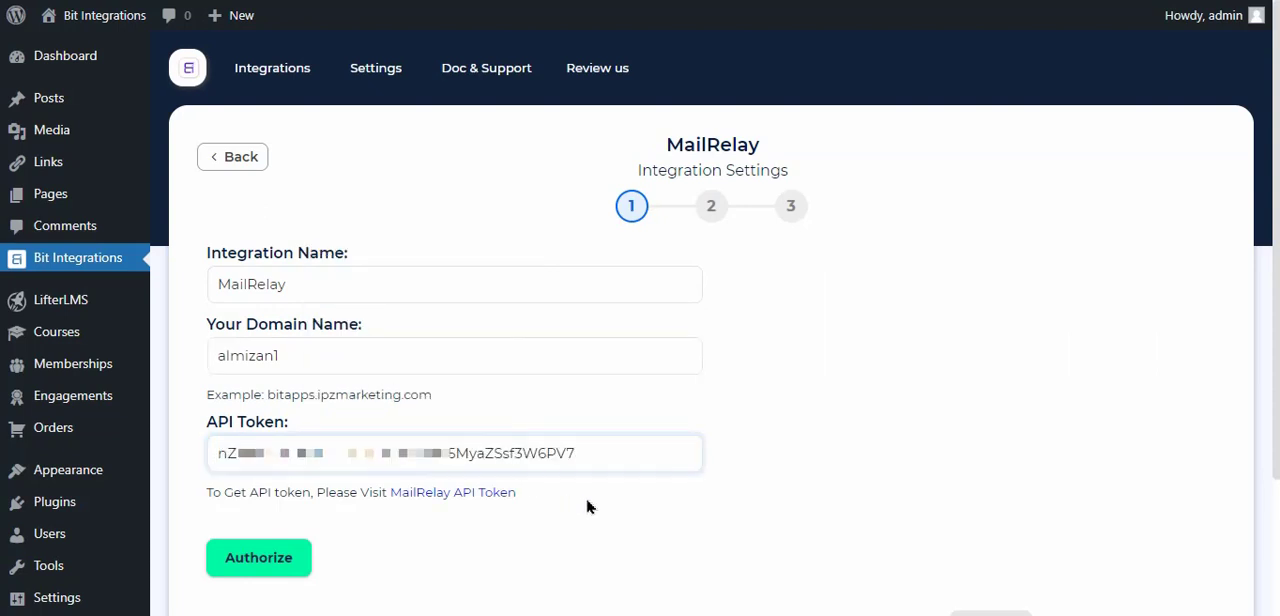
Authorize the MailRelay connection and continue to the second step of the integration settings
click(268, 563)
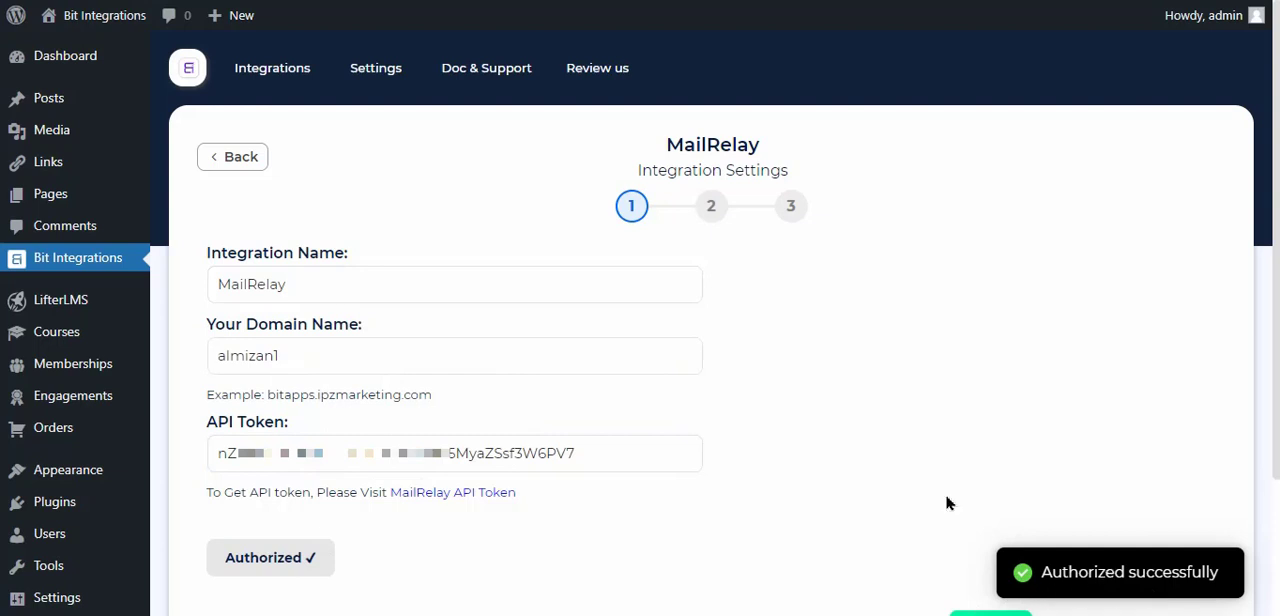
scroll(948, 497, down, 2)
click(970, 455)
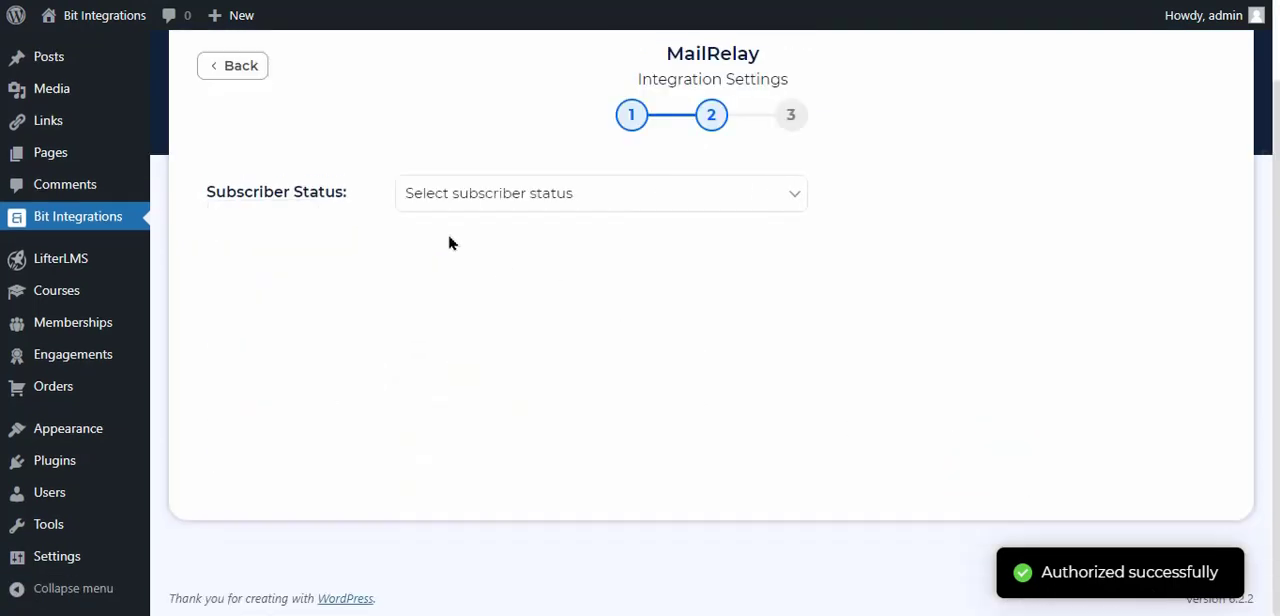
Set the subscriber status to Active and map the Email form field to MailRelay's Email field
scroll(448, 243, up, 2)
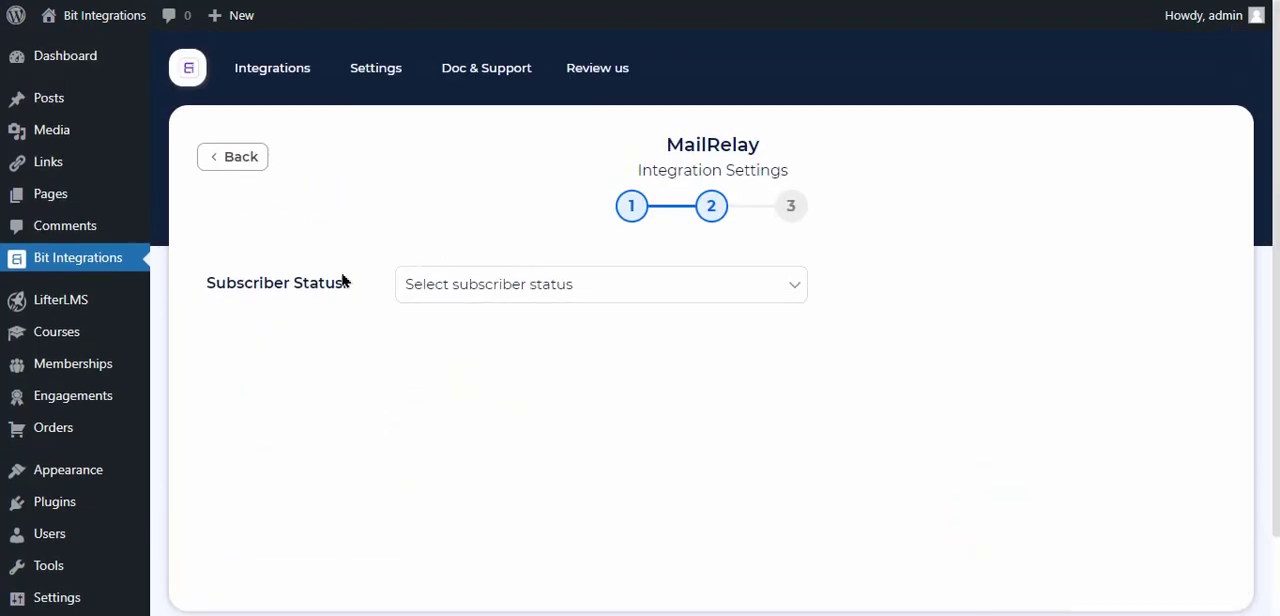
click(592, 284)
click(443, 334)
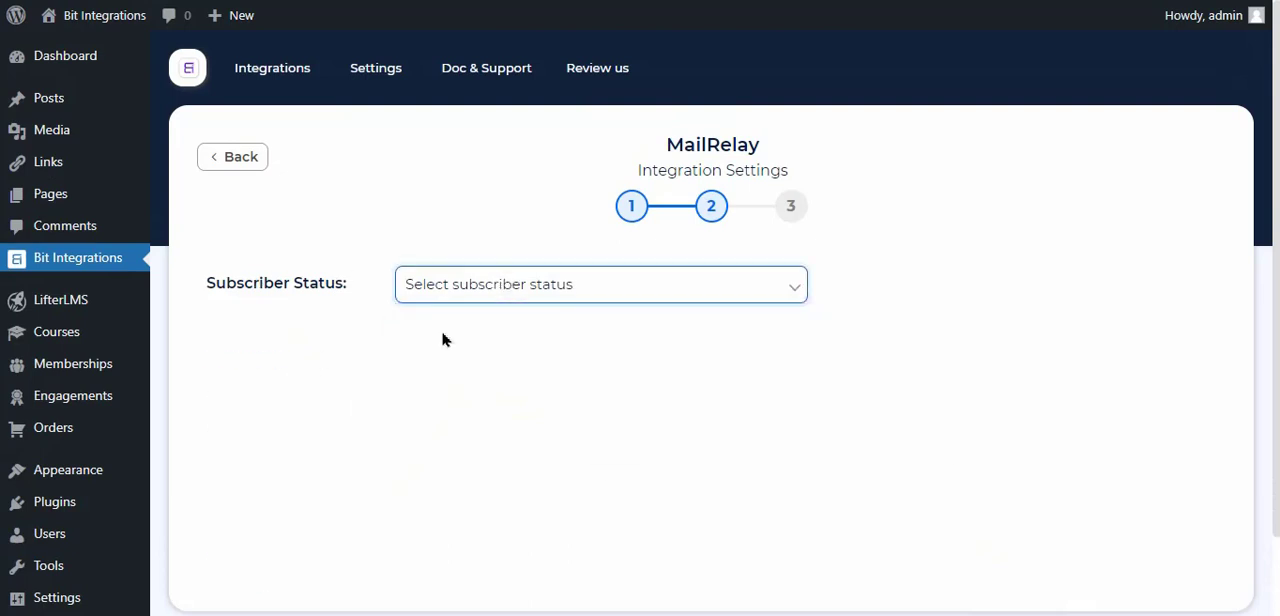
click(460, 444)
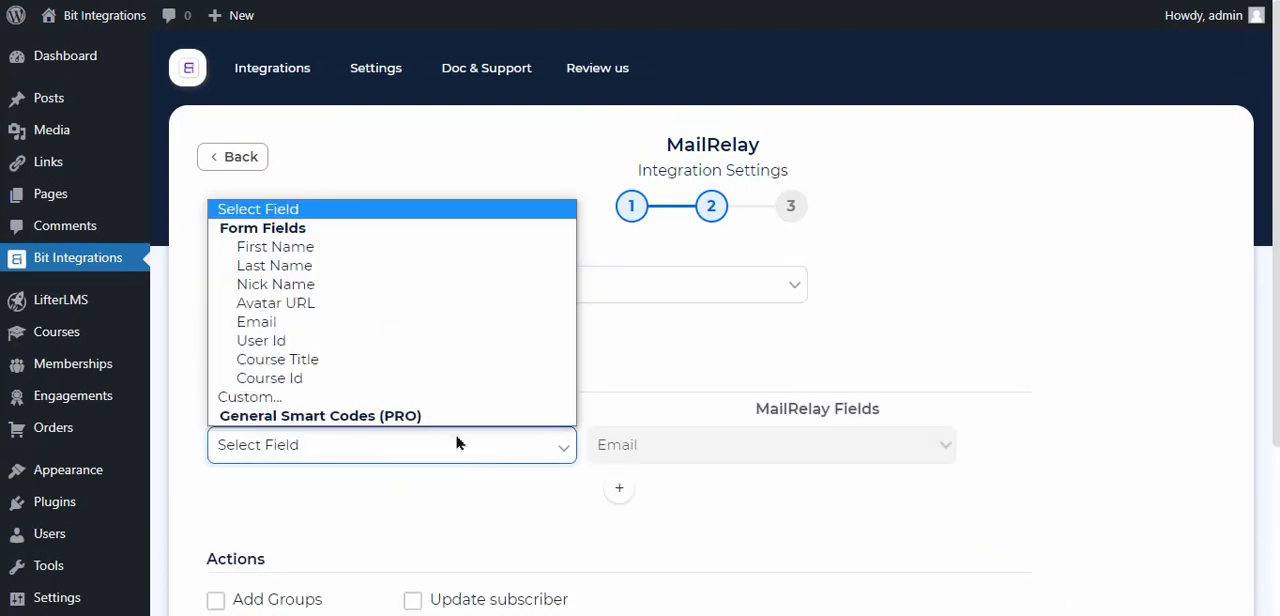
click(296, 321)
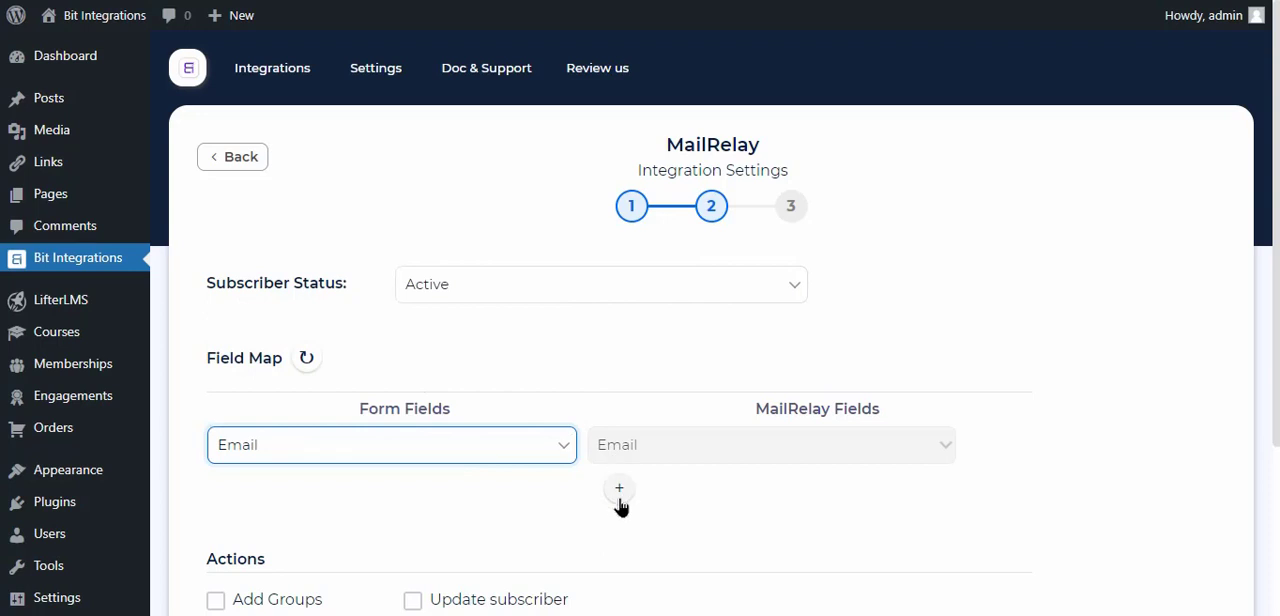
Add a second field mapping that links the Nick Name form field to MailRelay's Name field
click(619, 487)
click(654, 492)
click(618, 315)
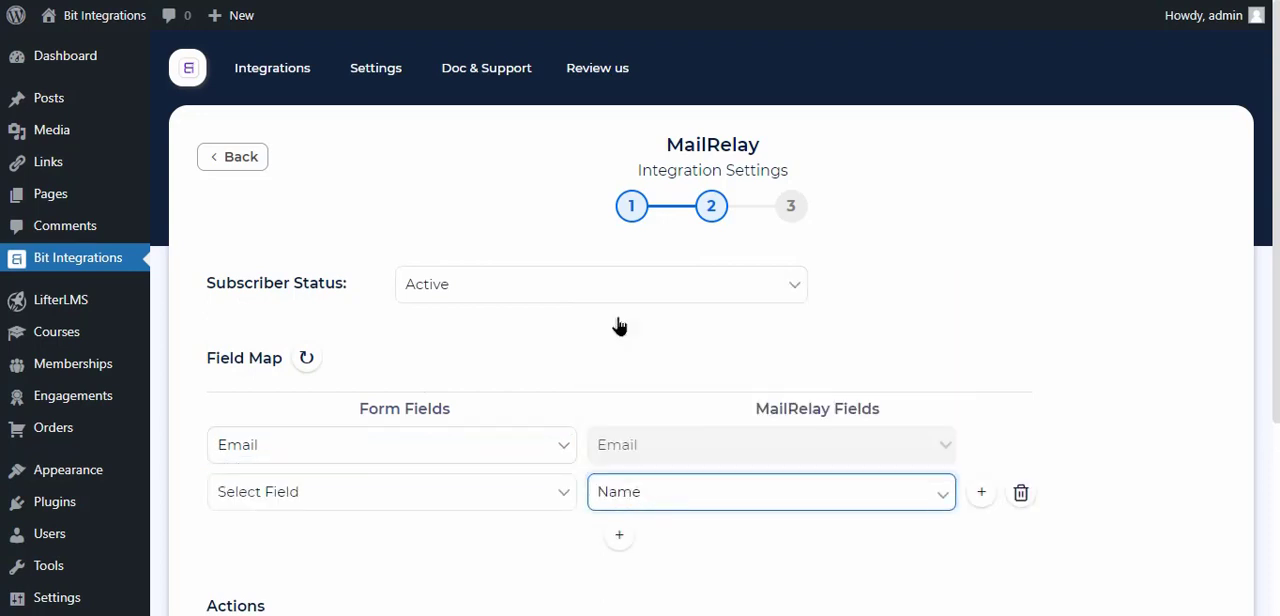
click(531, 493)
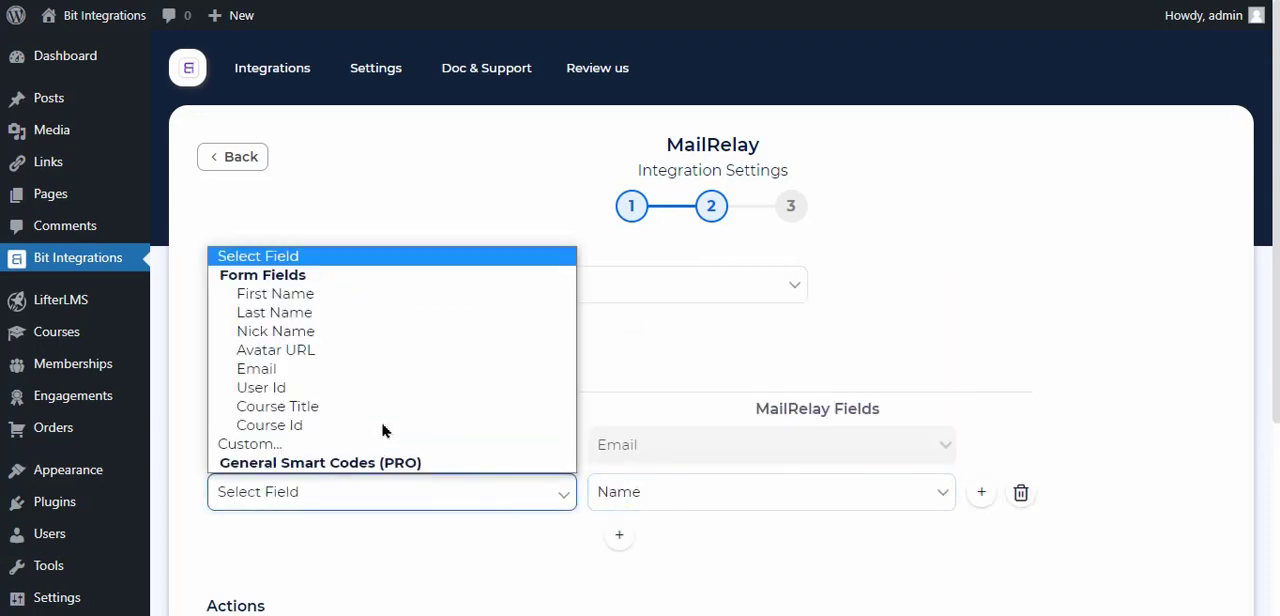
click(292, 338)
scroll(570, 375, down, 3)
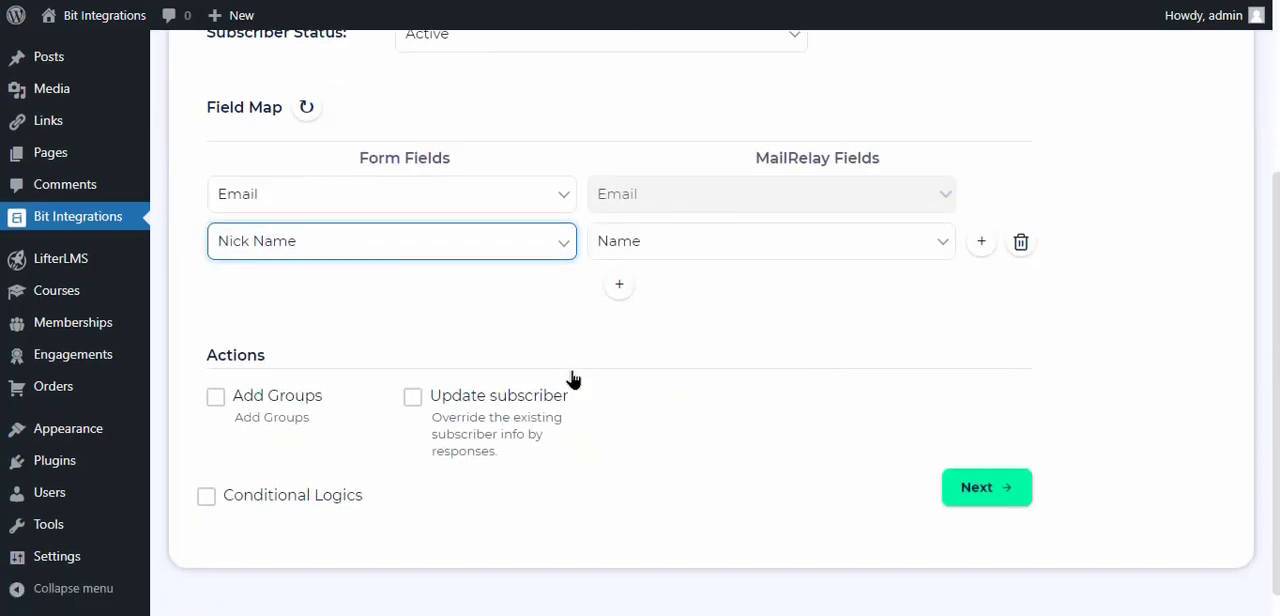
click(644, 318)
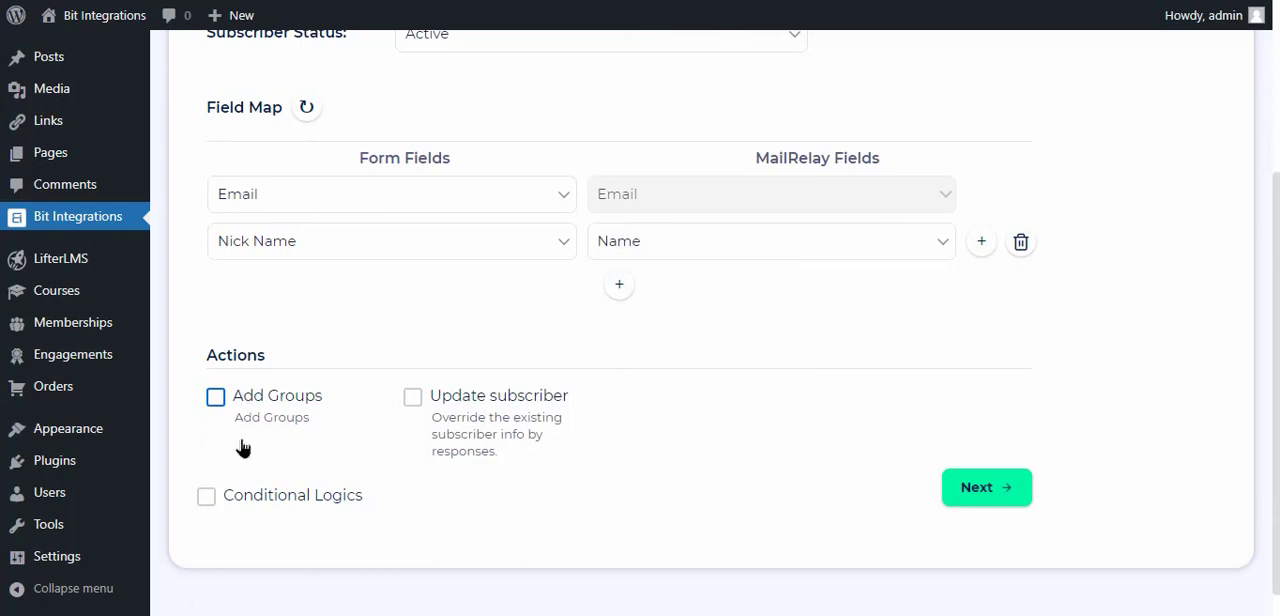
click(228, 503)
scroll(270, 485, down, 3)
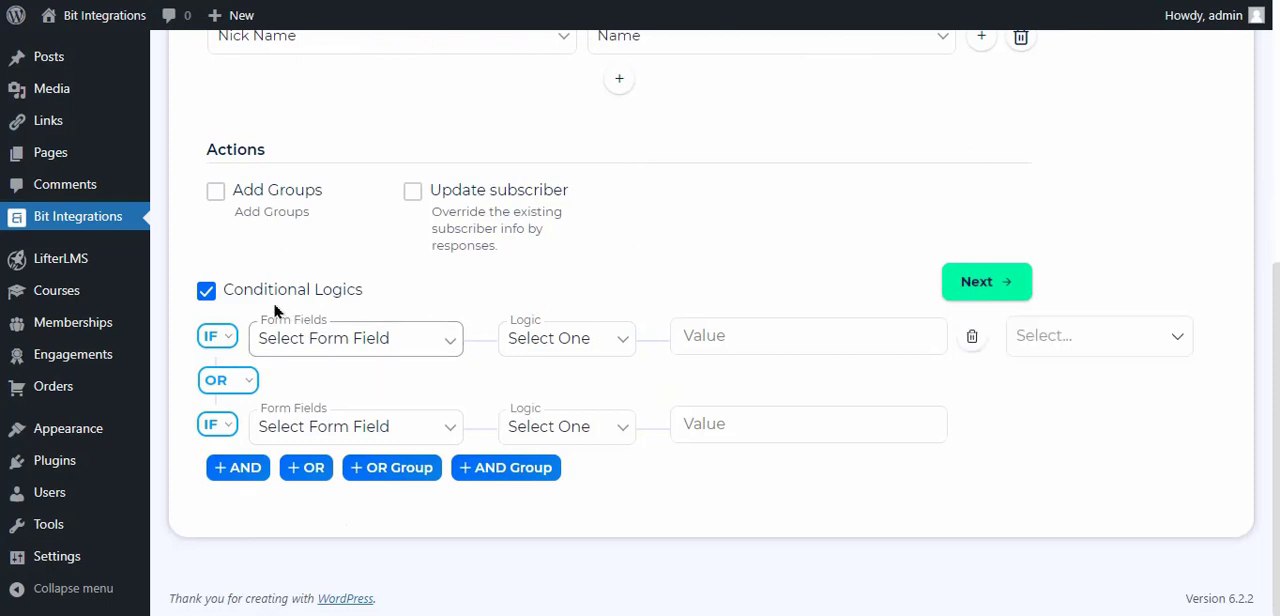
click(214, 290)
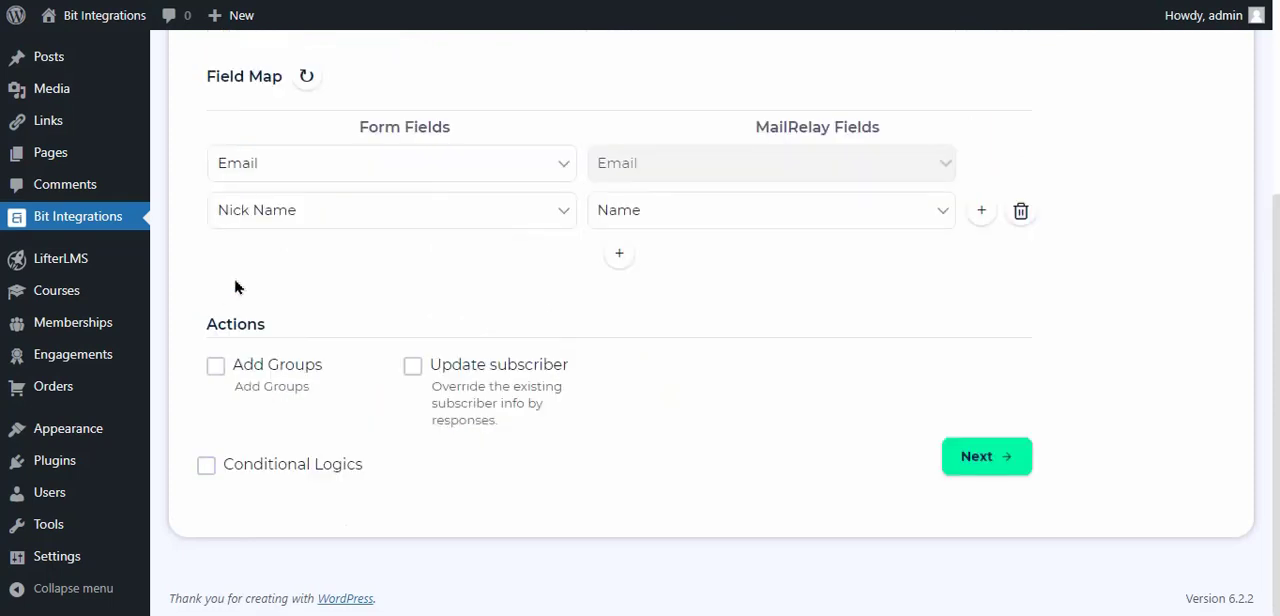
Continue to the final step of the MailRelay setup, then finish and save the integration
click(966, 460)
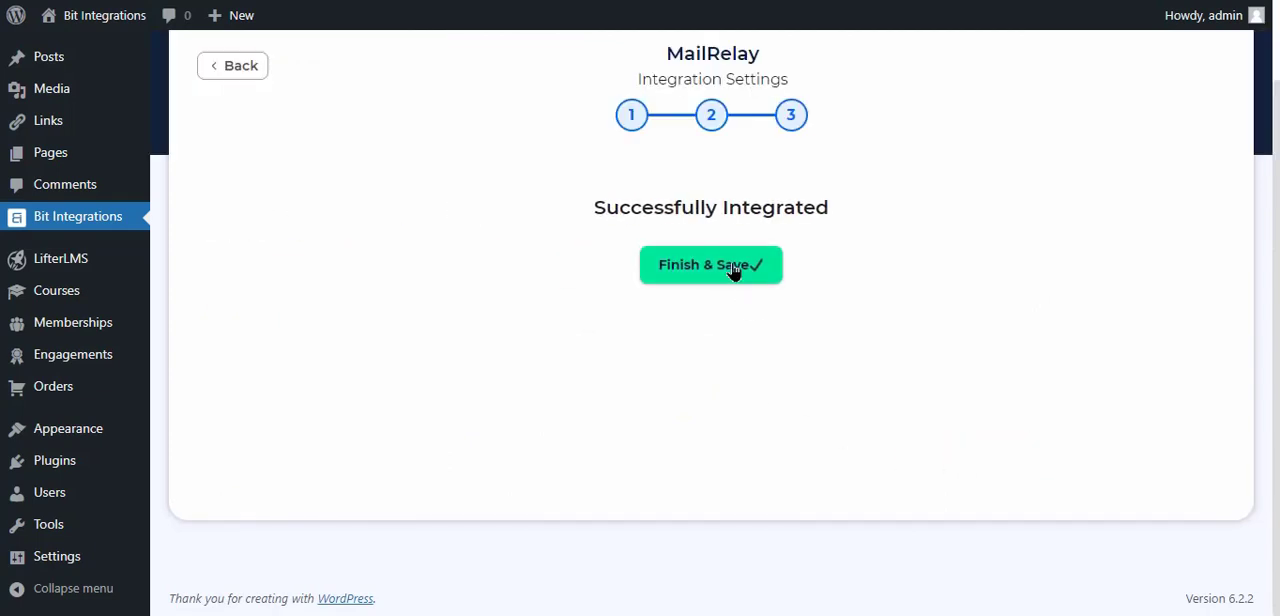
click(733, 269)
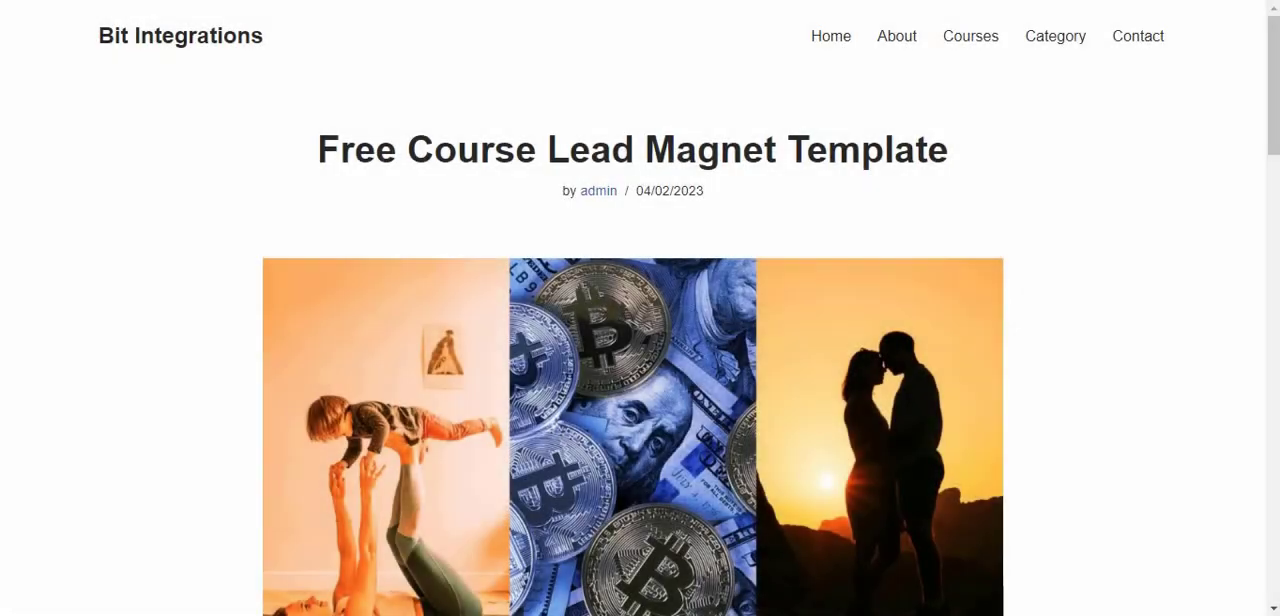
Start signing up for the Free Instant Access plan of the Free Course Lead Magnet Template course
scroll(482, 250, down, 7)
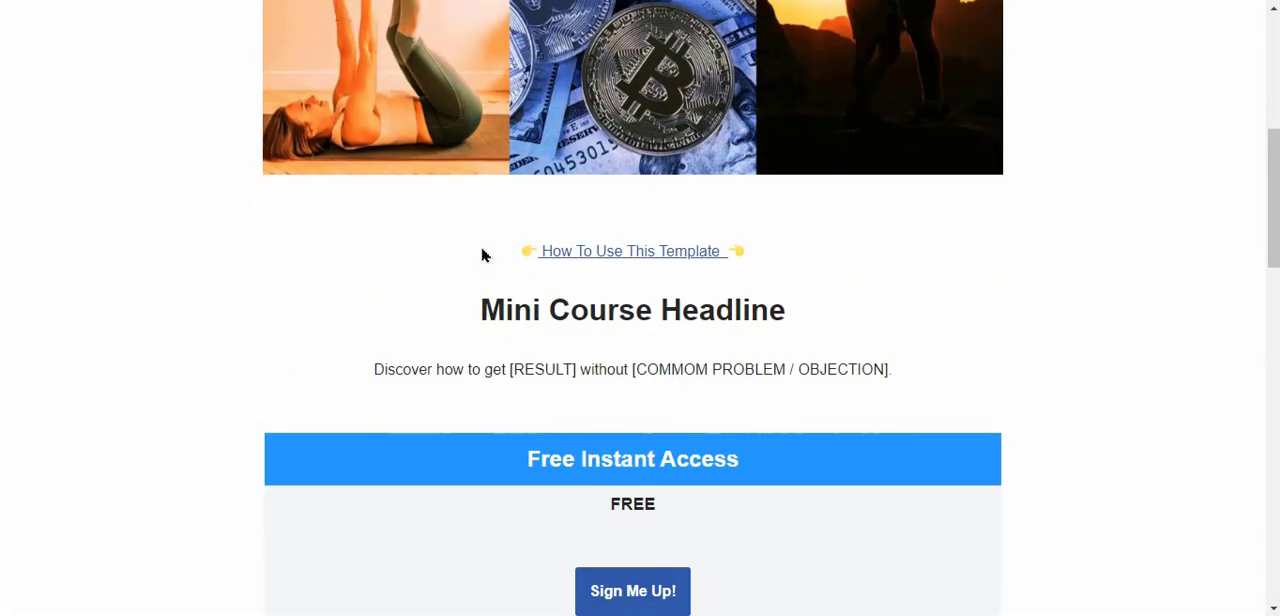
scroll(502, 300, down, 2)
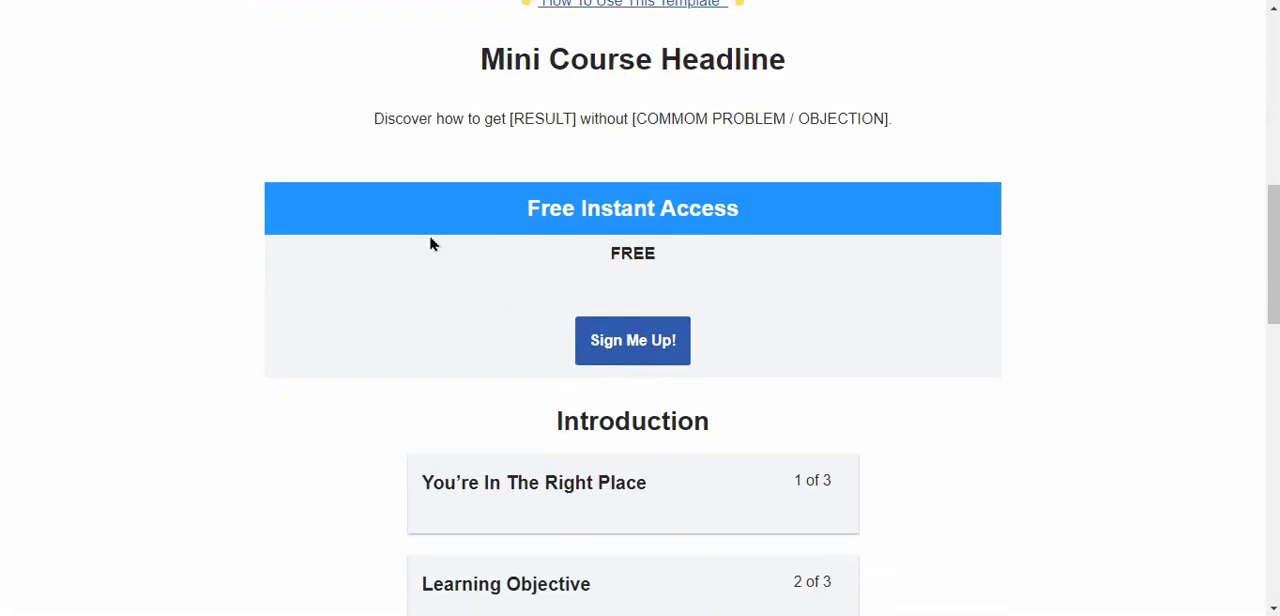
click(657, 346)
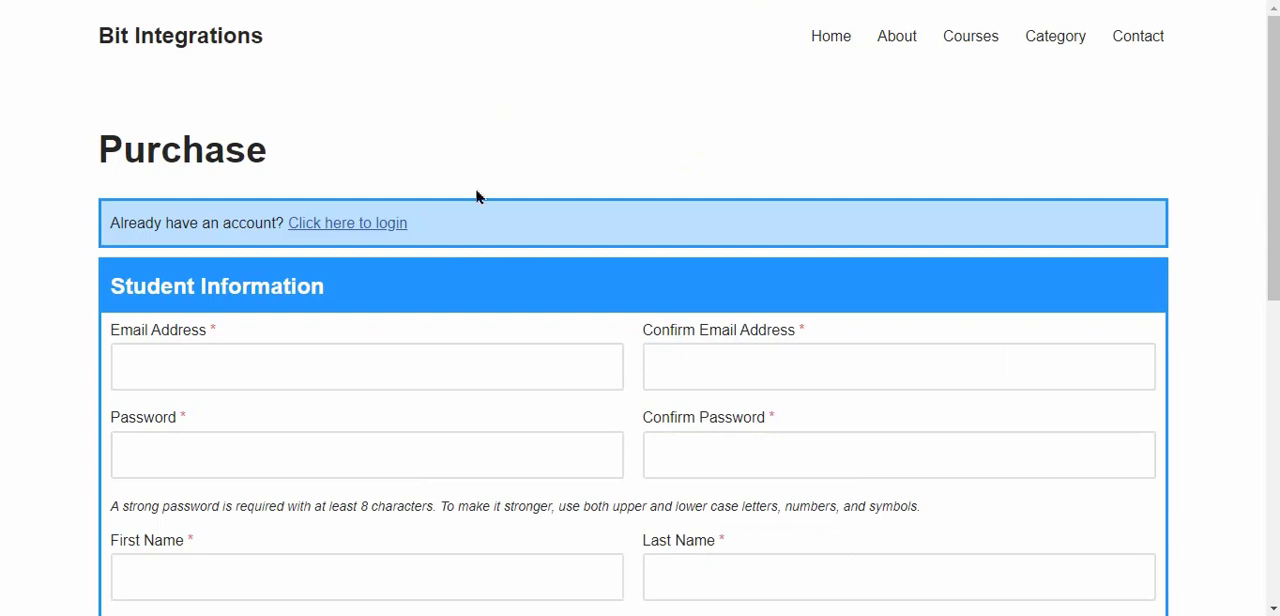
Log in to the existing student account on the purchase page with the account's e-mail address and password
click(338, 223)
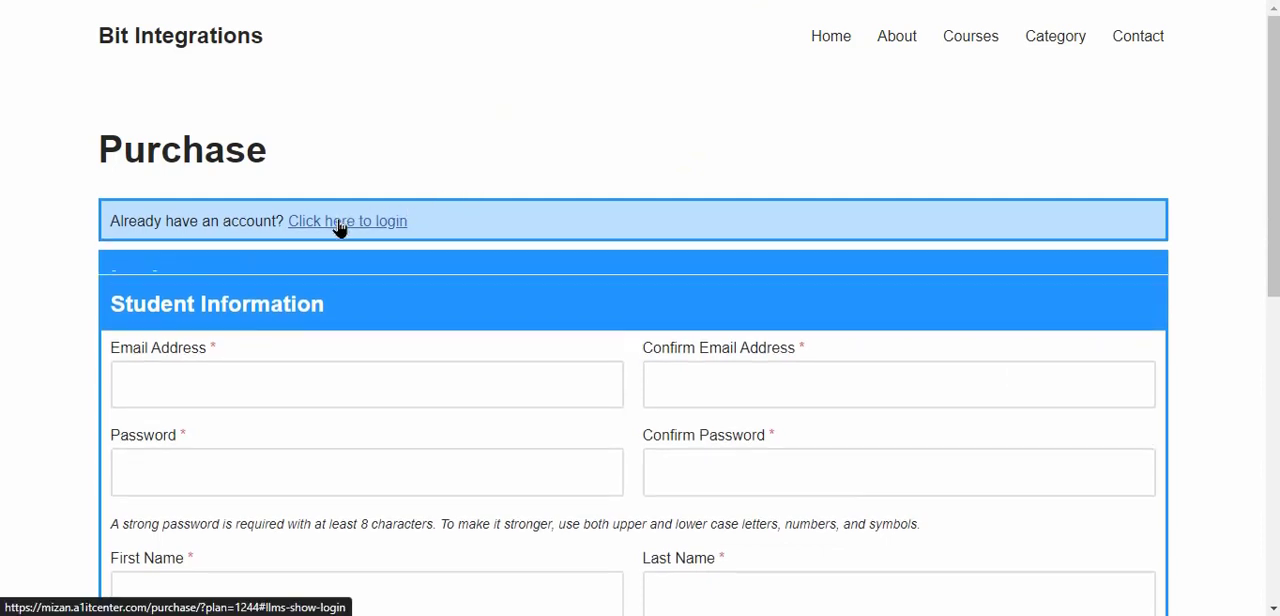
click(400, 297)
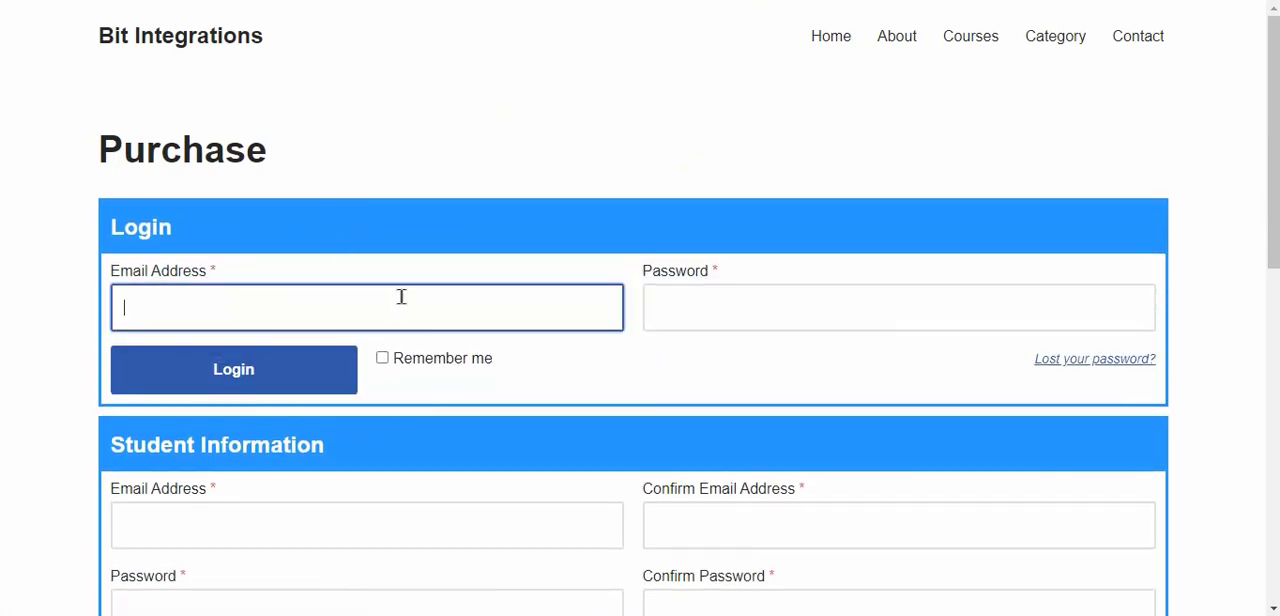
click(716, 319)
key(ctrl+v)
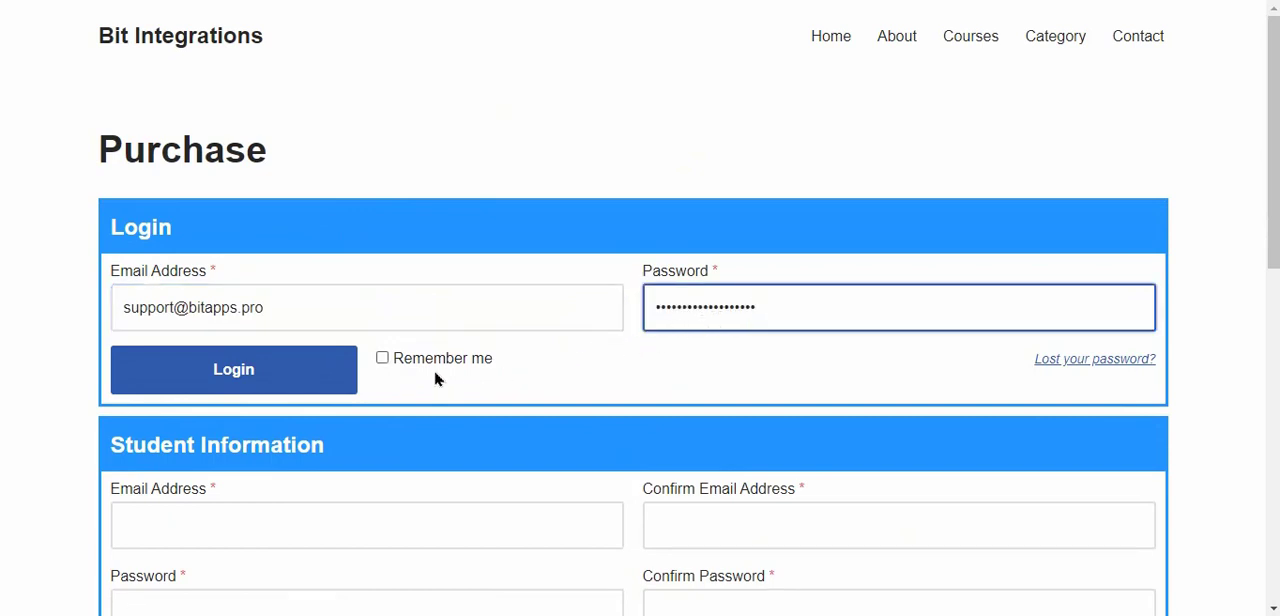
click(288, 376)
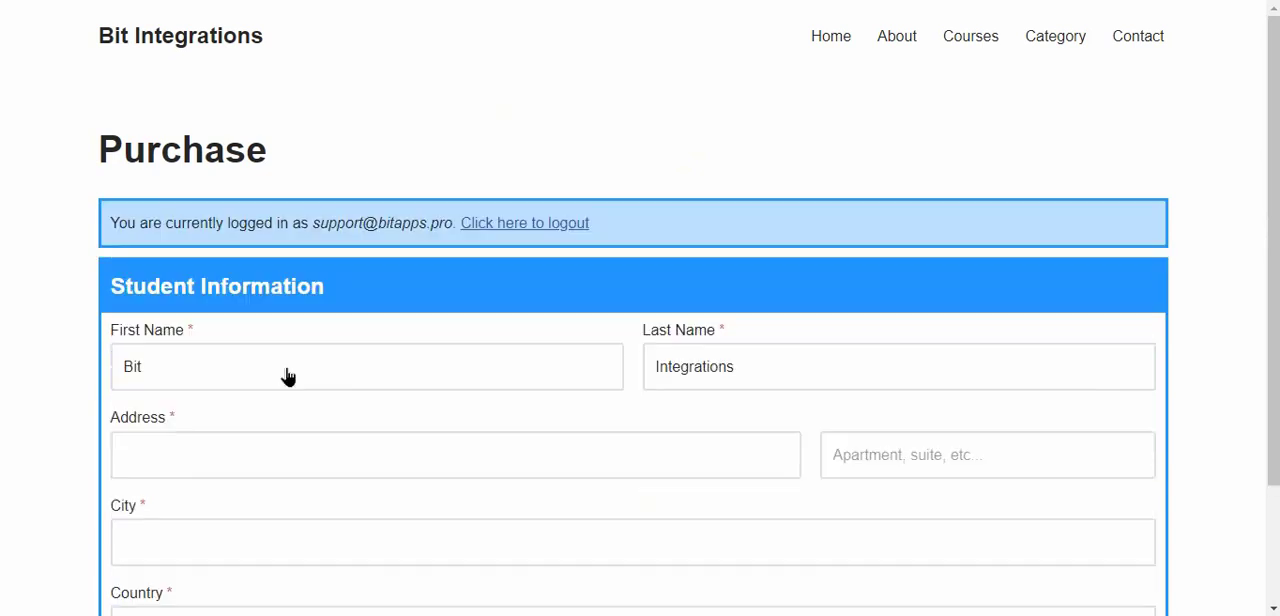
Fill in the student's street address and city, and choose Bangladesh as the country
click(409, 445)
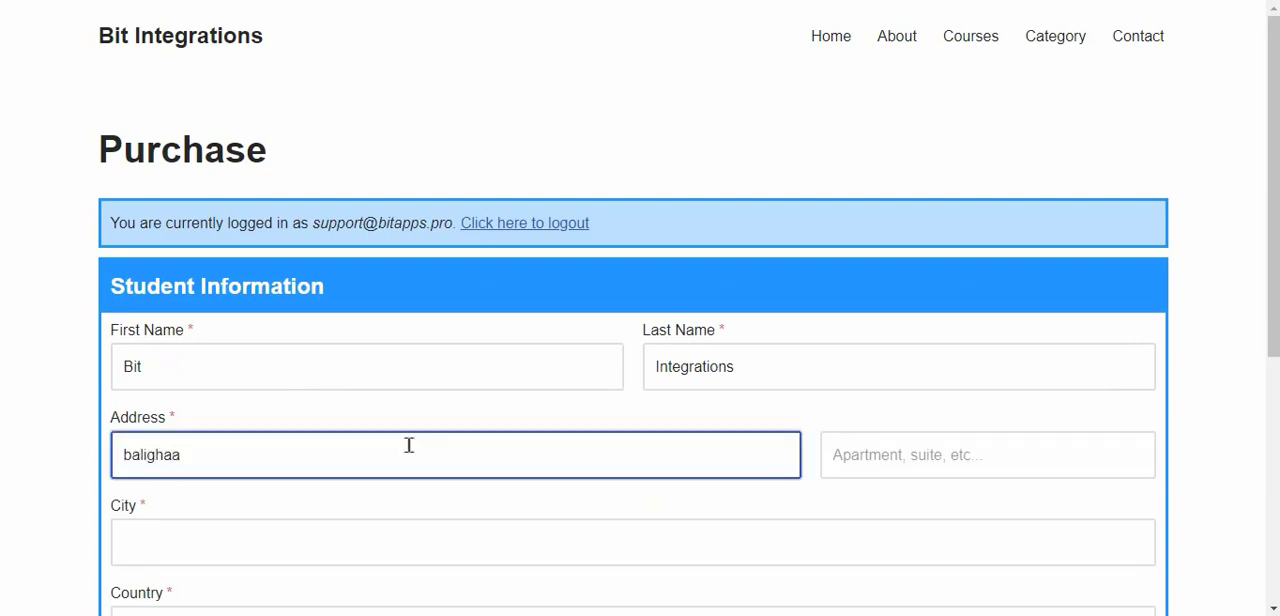
scroll(409, 445, down, 3)
click(303, 304)
text(rajshahi)
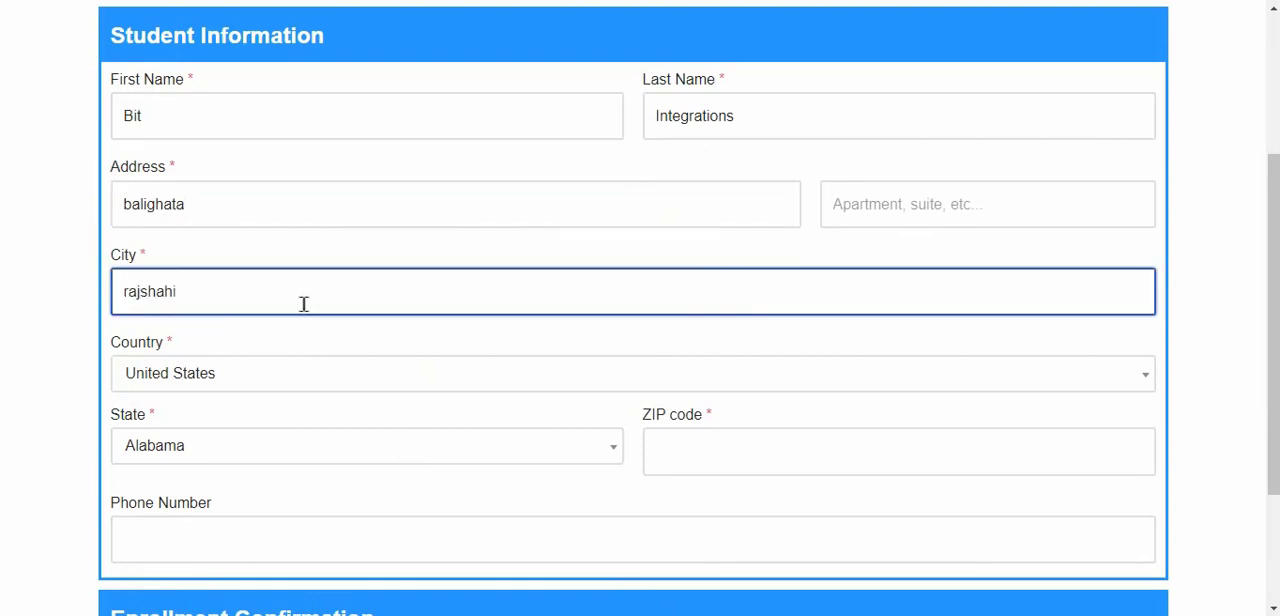
click(242, 373)
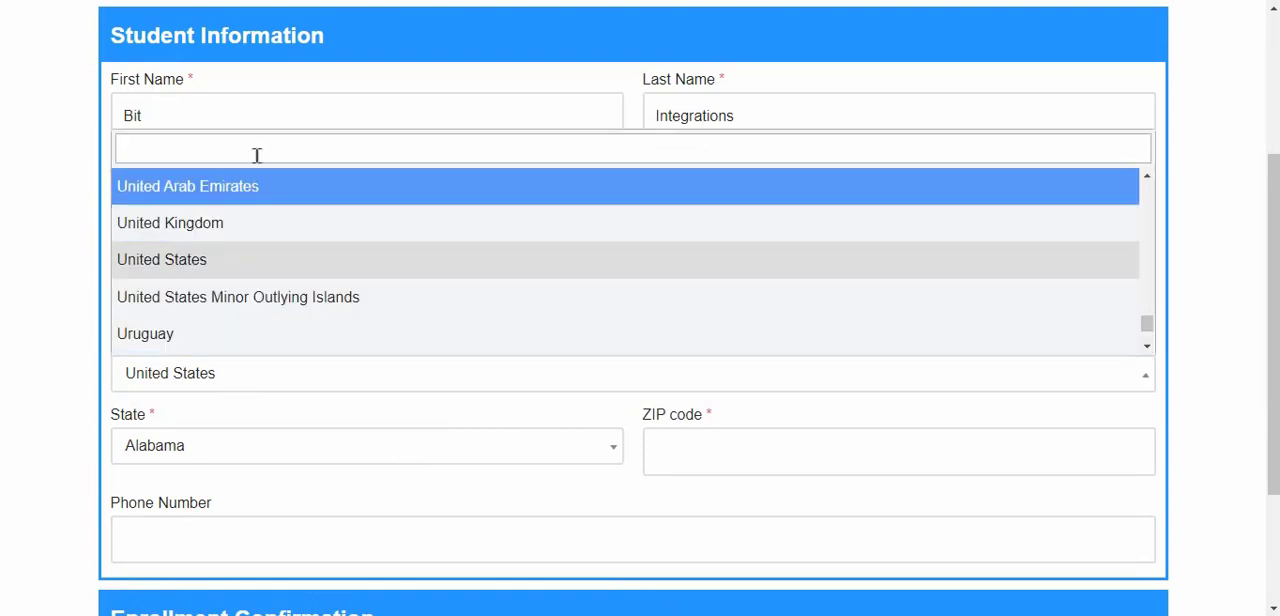
text(ban)
click(205, 299)
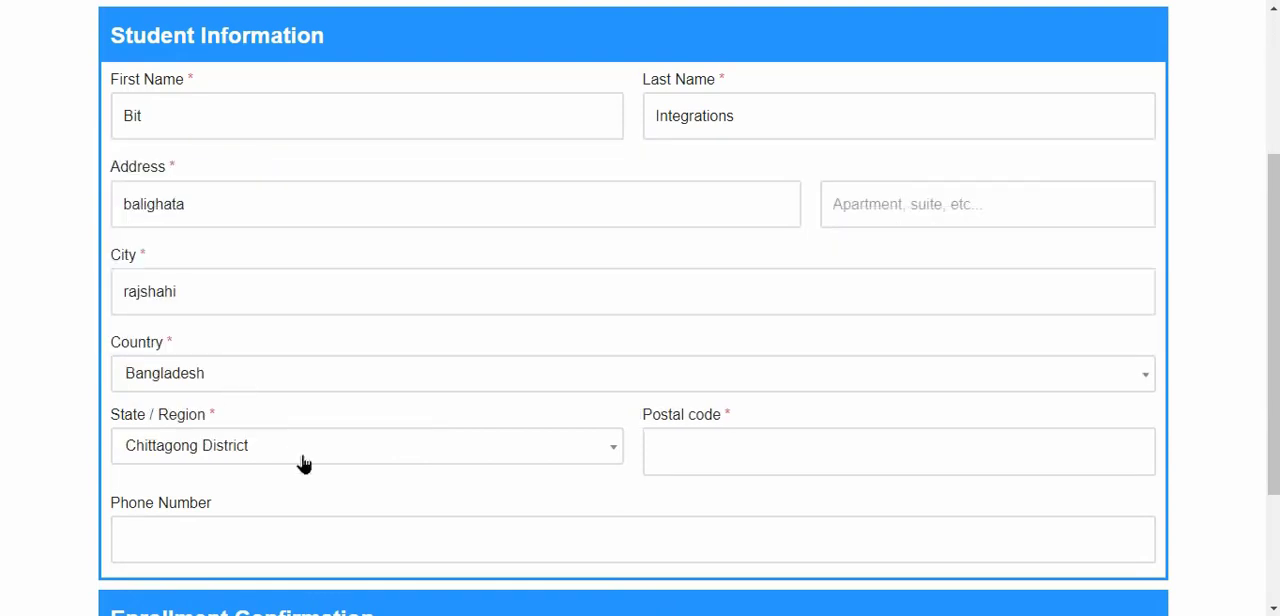
Choose the student's district as the state or region and enter the postal code
click(389, 452)
text(rah)
key(BackSpace)
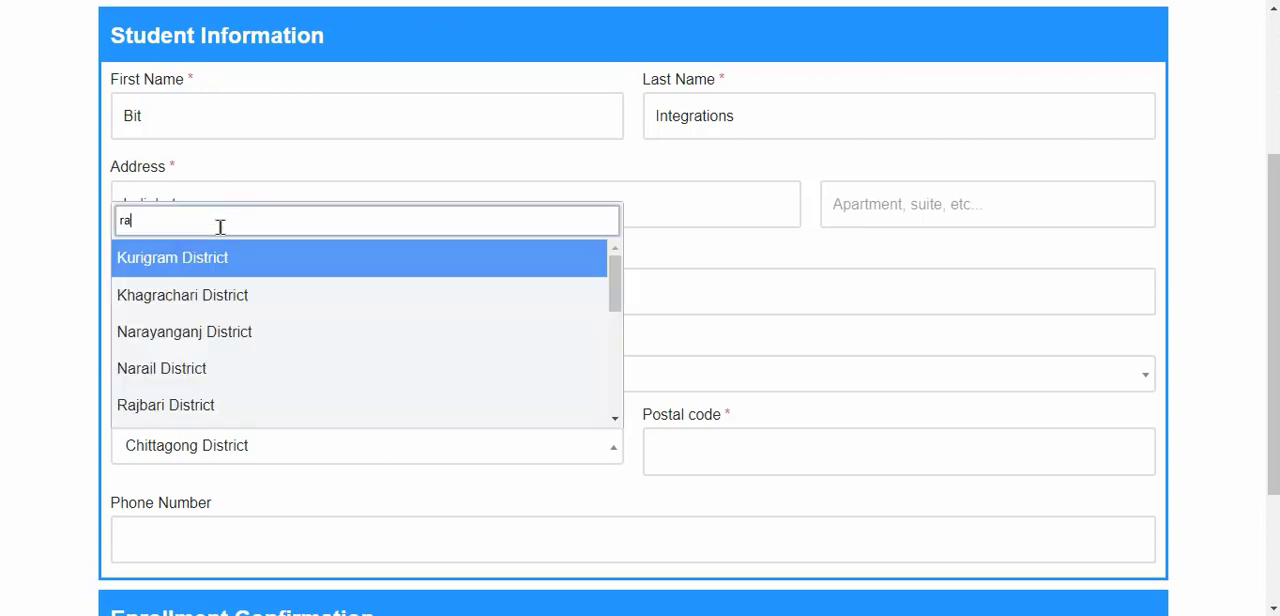
text(j)
click(252, 336)
click(757, 468)
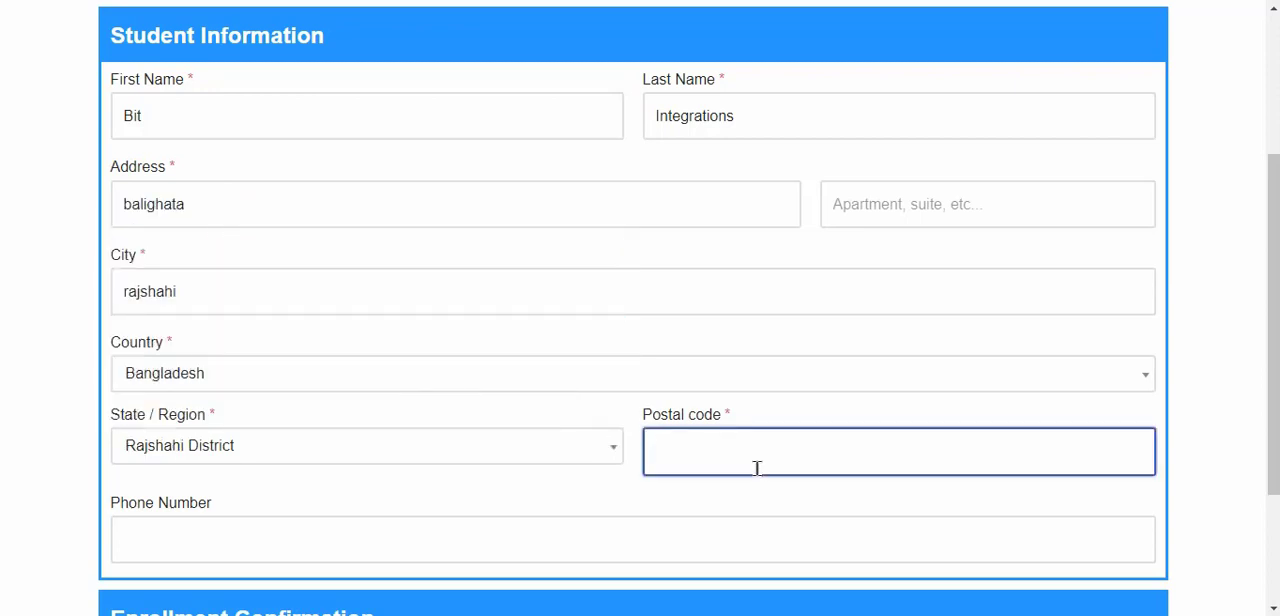
text(6355)
Enter the student's phone number and submit the enrollment in the course
scroll(598, 321, down, 2)
click(594, 346)
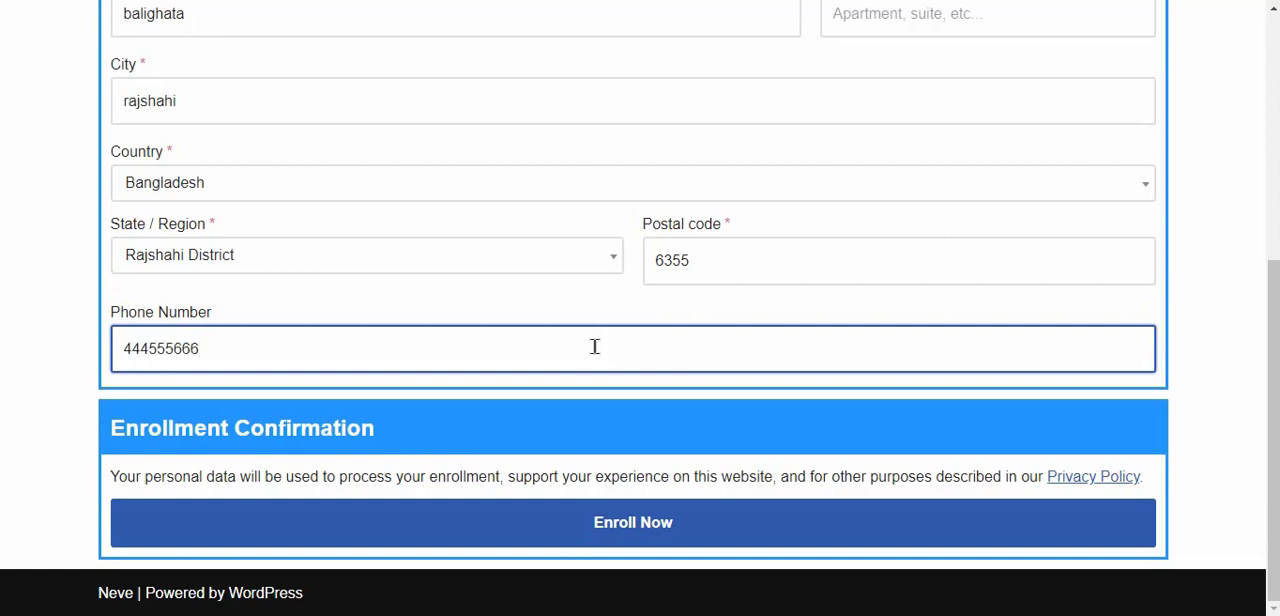
text(444555666)
click(680, 533)
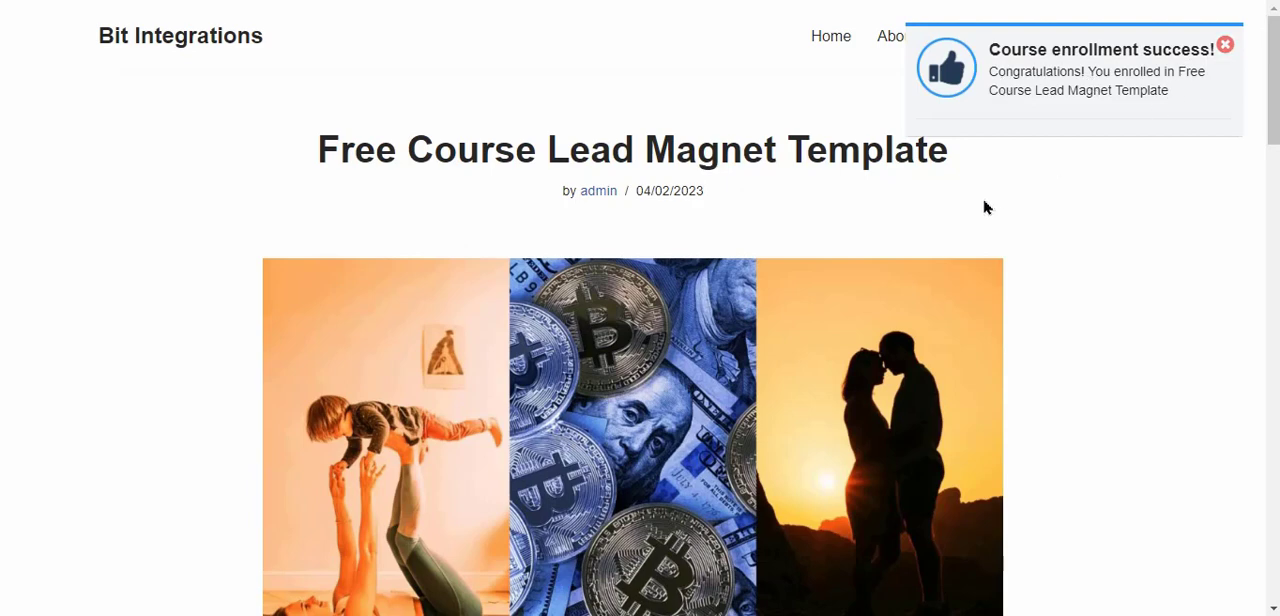
Switch to MailRelay and open the list of subscribers to check for the enrolled student
scroll(986, 206, down, 8)
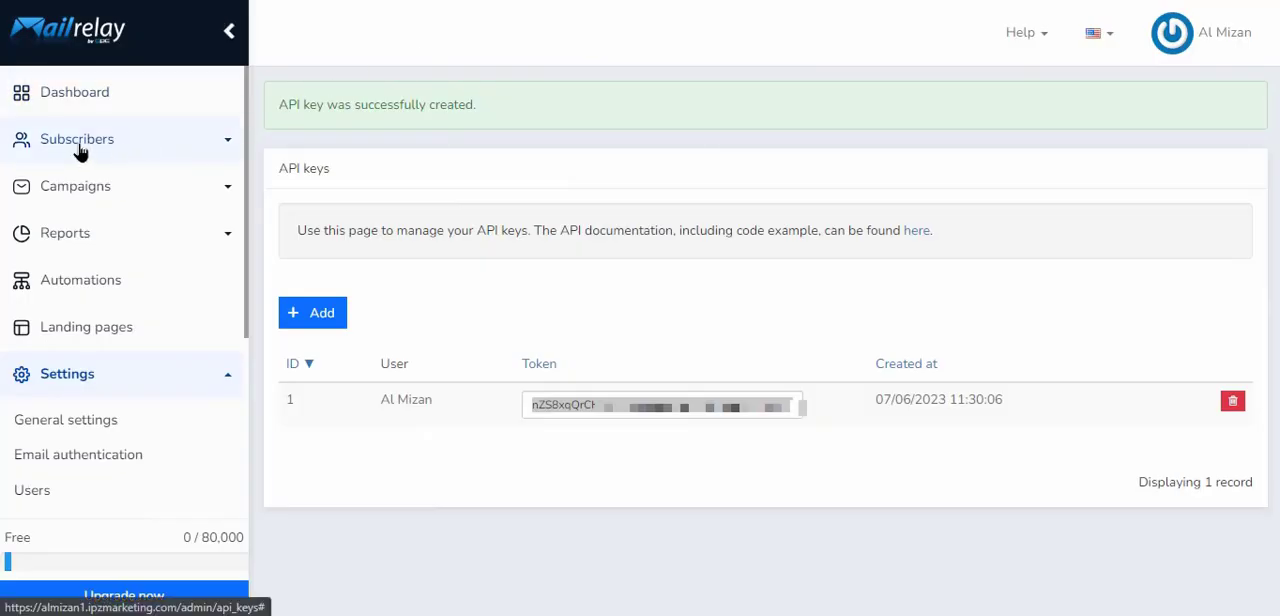
click(117, 146)
click(93, 187)
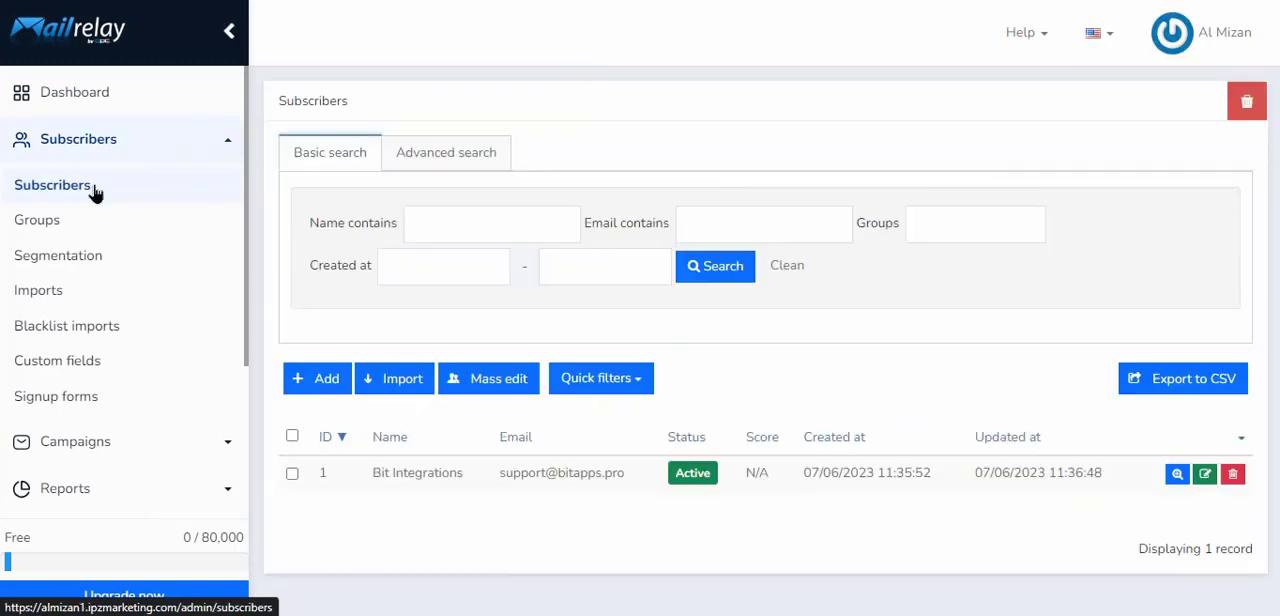